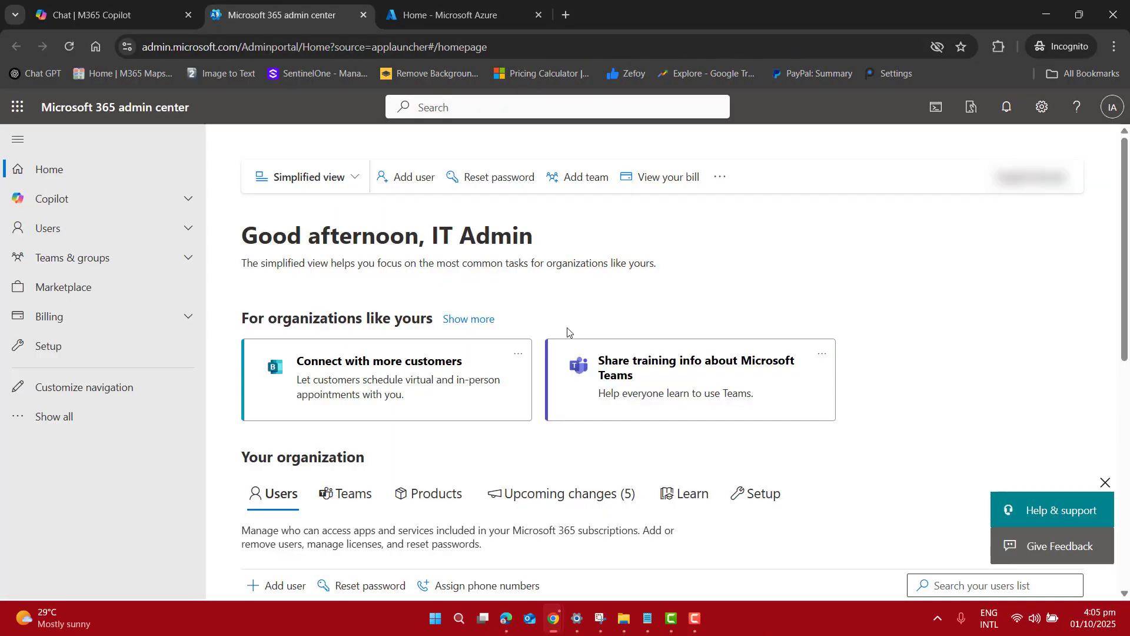
# Start adding a new user from Users > Active users
pyautogui.click(138, 229)
pyautogui.click(72, 255)
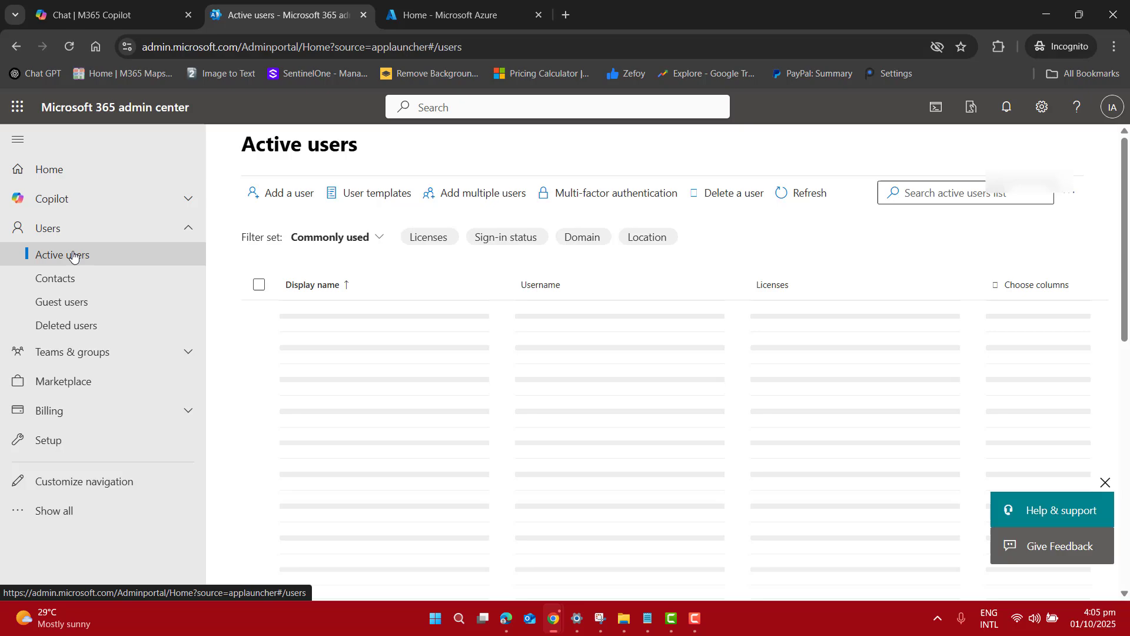
pyautogui.click(280, 228)
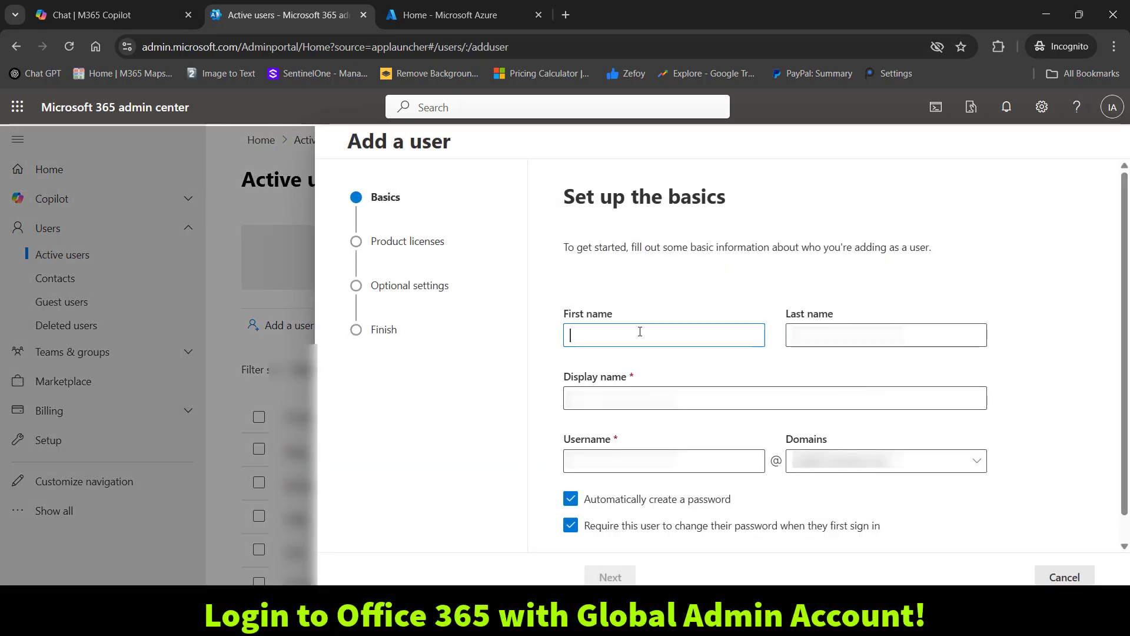
pyautogui.write('Sales')
# Fill the Sales user's name, display name and username, without a forced password change
pyautogui.press('Tab')
pyautogui.write('User')
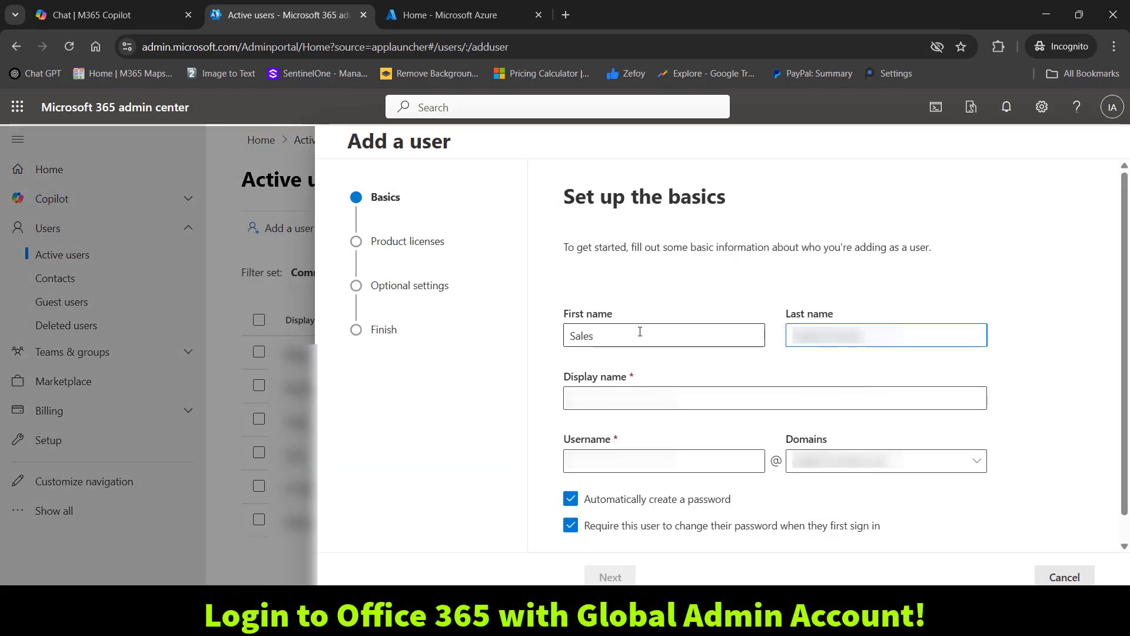
pyautogui.press('Tab')
pyautogui.click(632, 451)
pyautogui.write('sales')
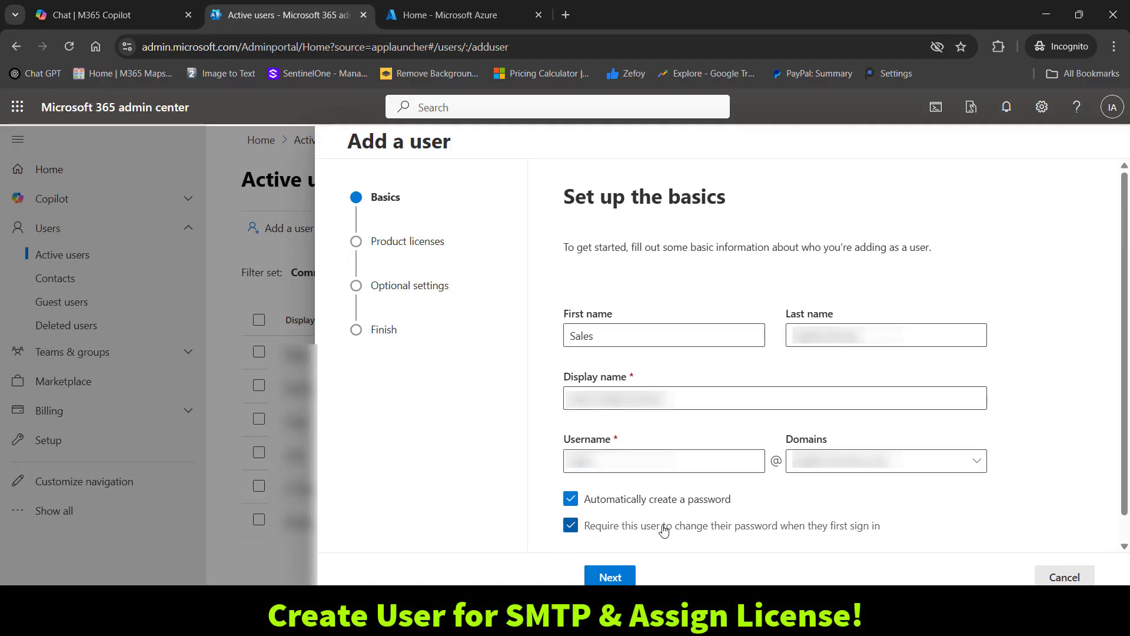
pyautogui.click(645, 534)
# Assign the Microsoft 365 Business Basic license, review its 37 apps, and continue
pyautogui.click(609, 578)
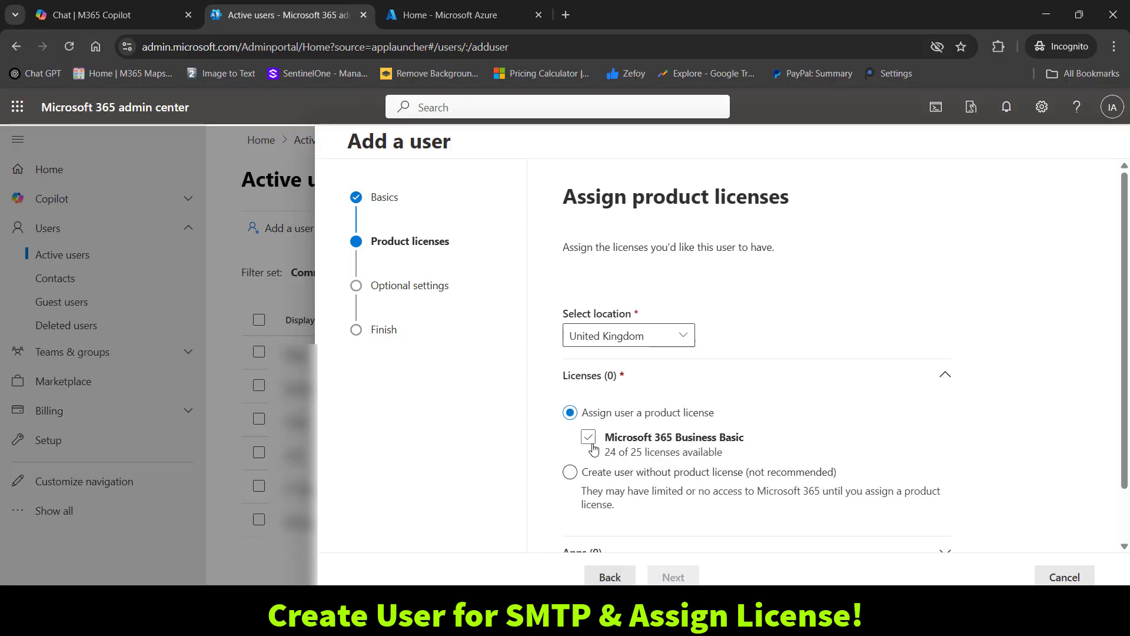
pyautogui.click(589, 438)
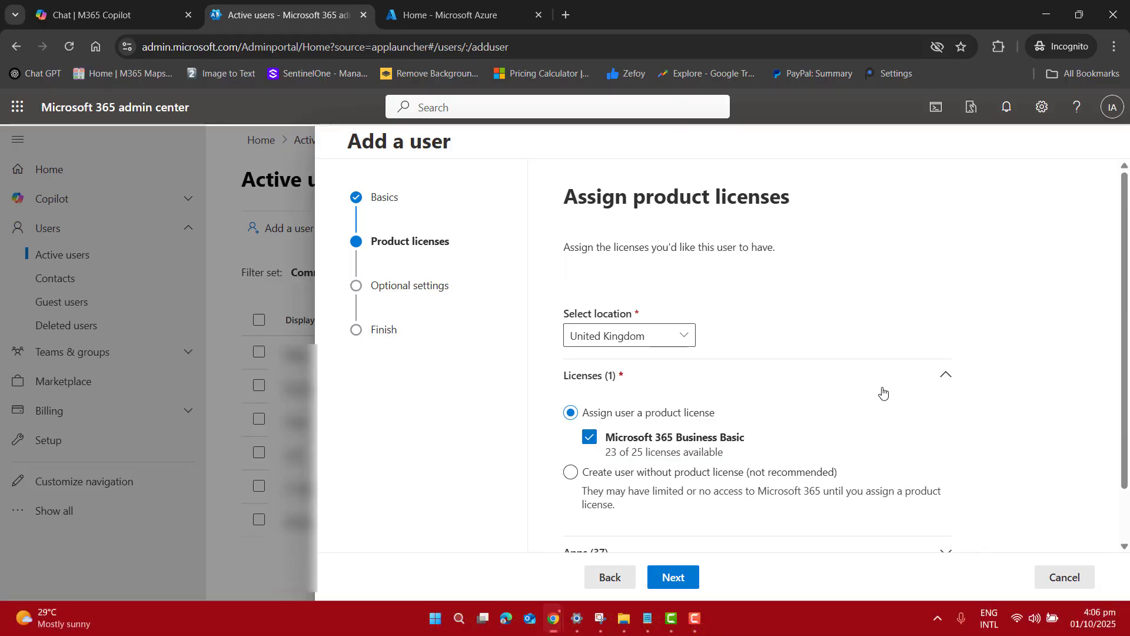
pyautogui.scroll(-2, 1127, 287)
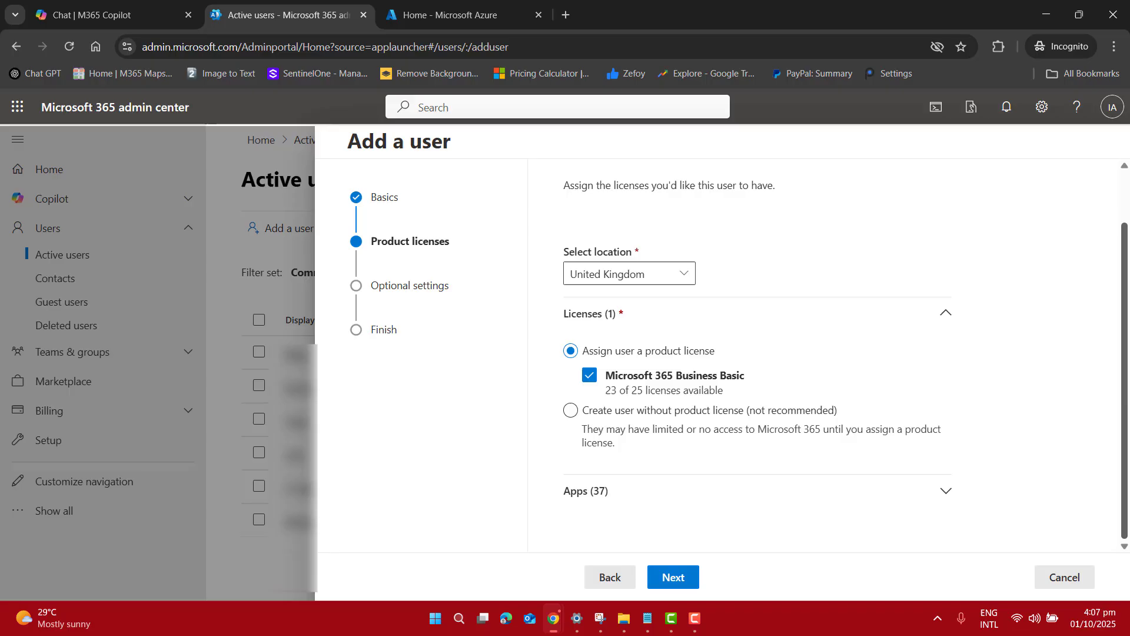
pyautogui.click(927, 491)
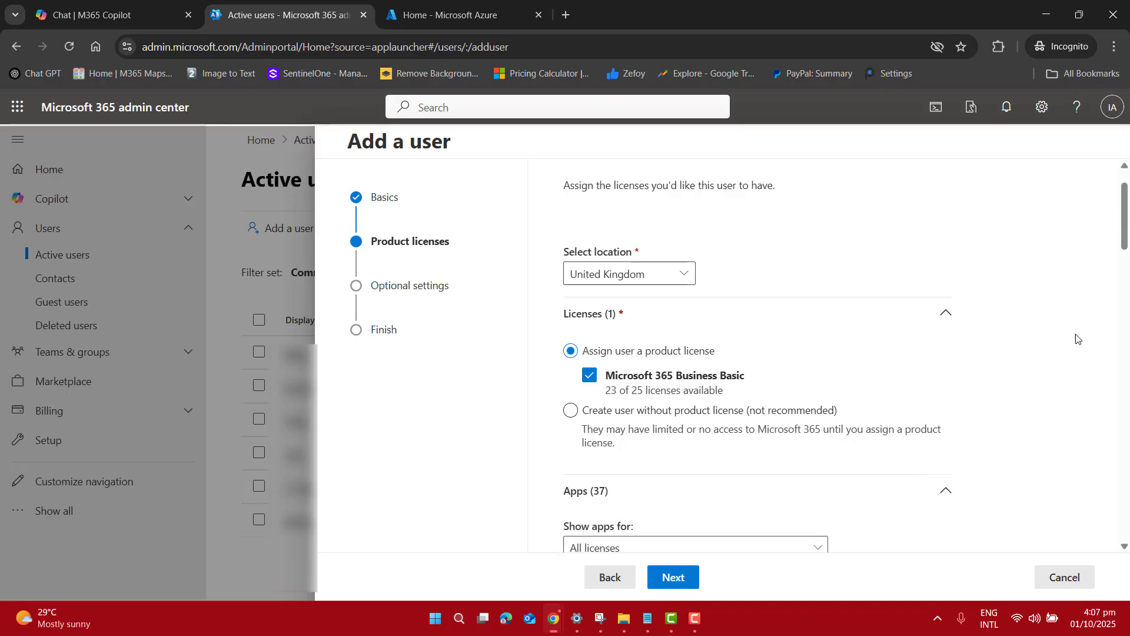
pyautogui.moveTo(1125, 254); pyautogui.dragTo(1125, 319)
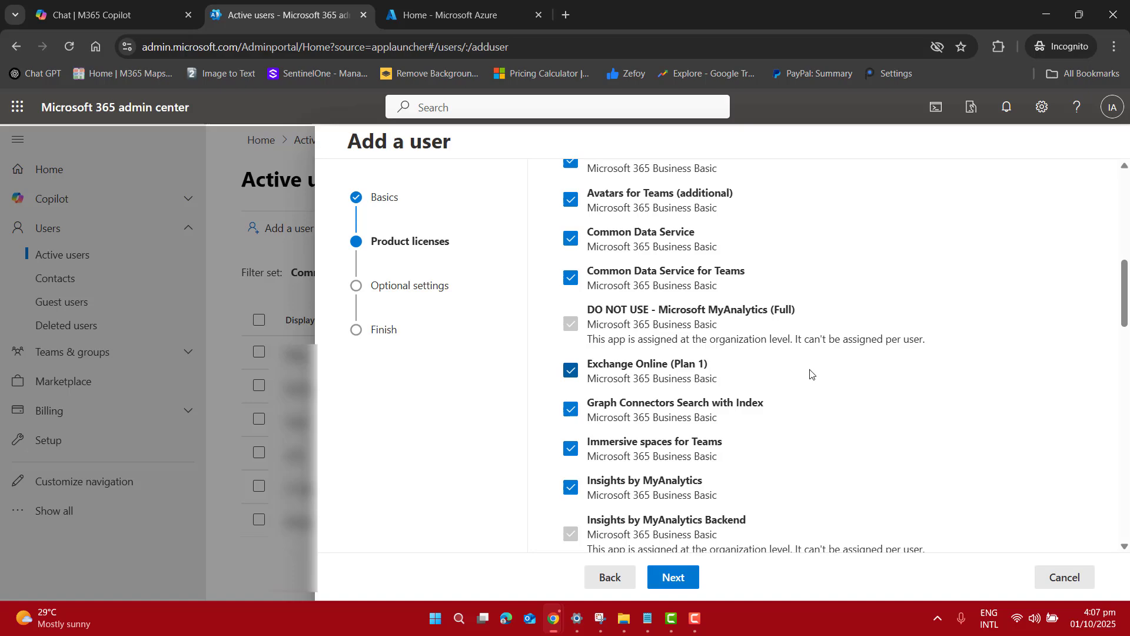
pyautogui.scroll(-1, 698, 521)
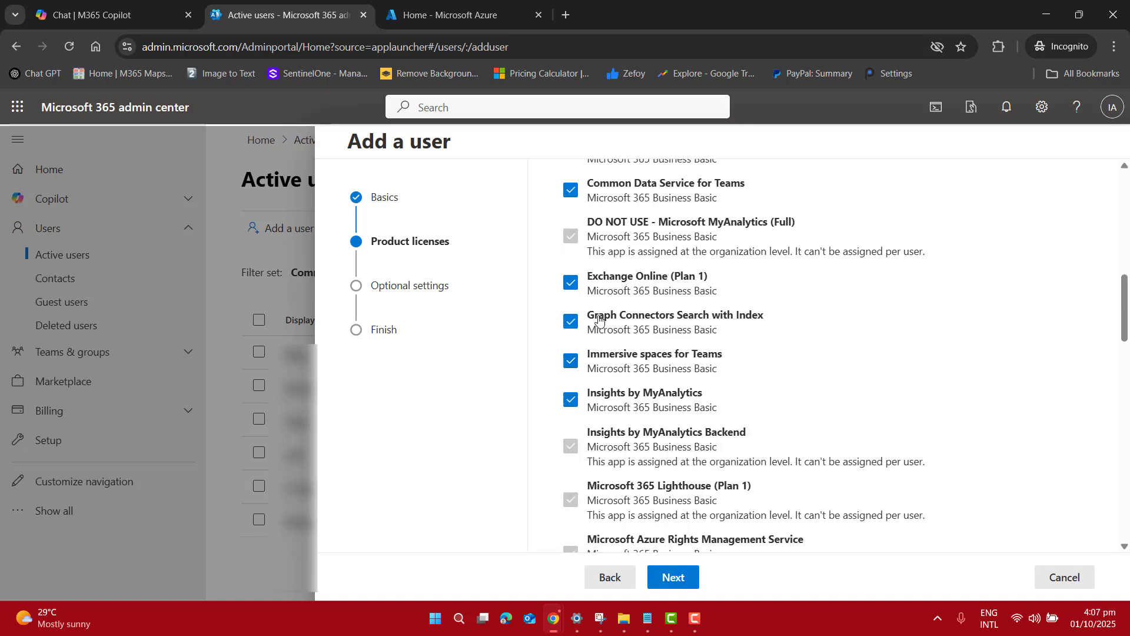
pyautogui.click(673, 576)
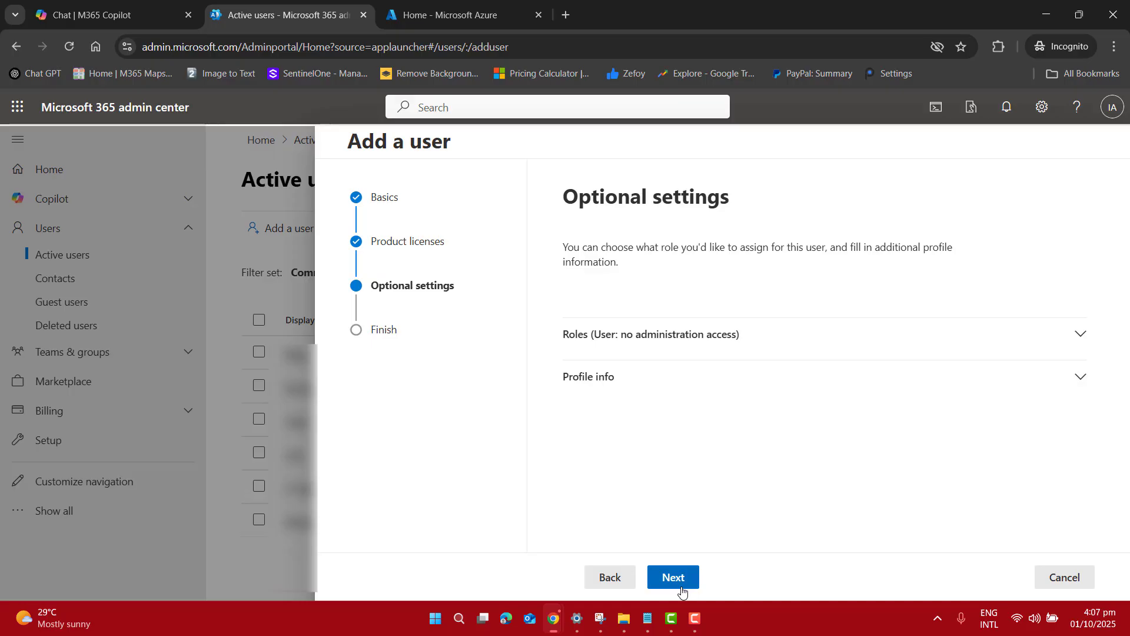
# Review and finish creating the Sales user, then select the new user's details to copy
pyautogui.click(681, 587)
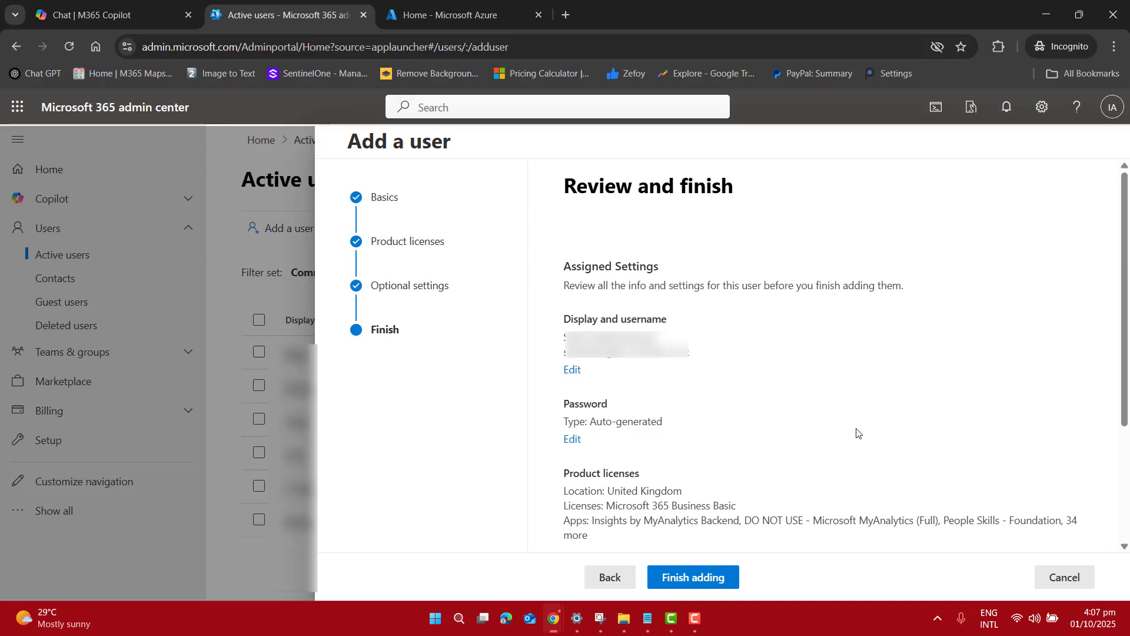
pyautogui.click(676, 578)
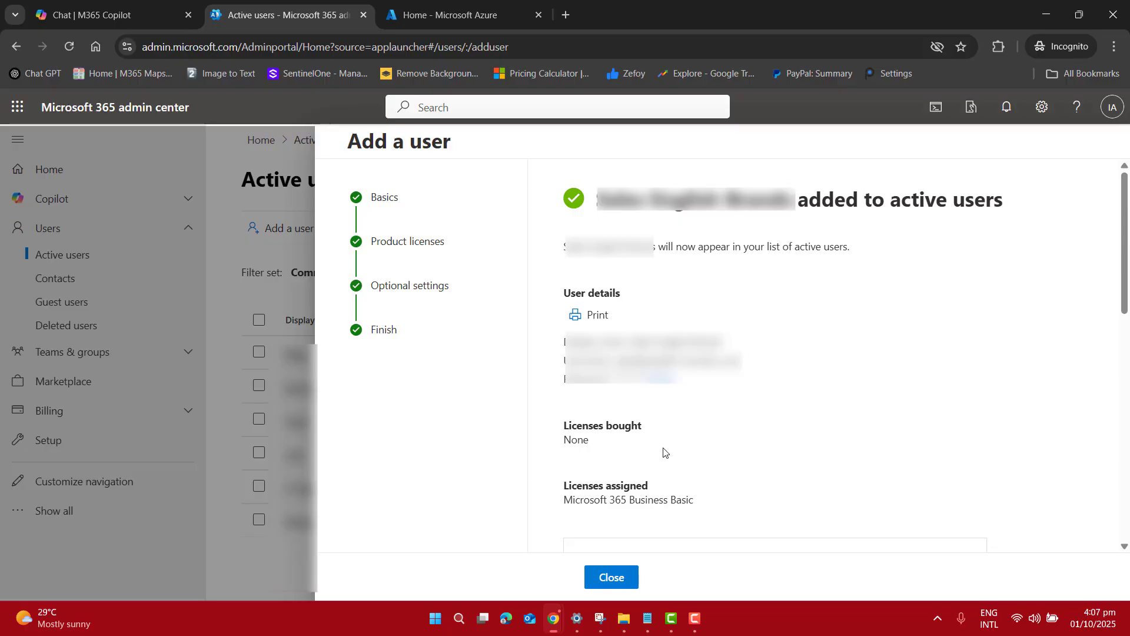
pyautogui.moveTo(562, 343); pyautogui.dragTo(705, 385)
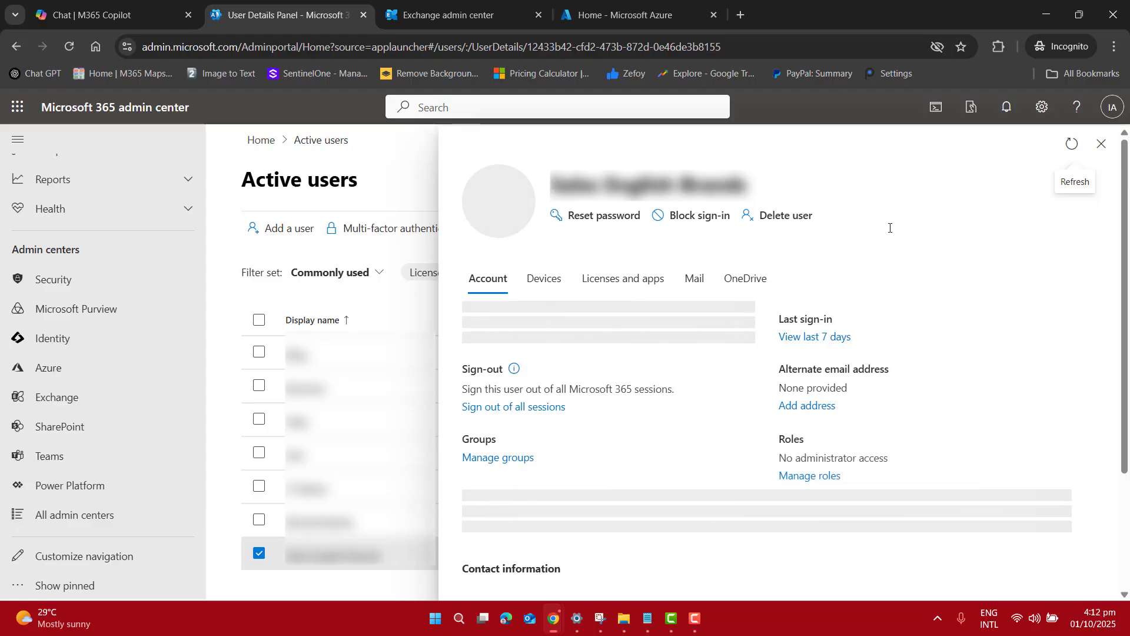
# Enable Authenticated SMTP under the user's Manage email apps and save the change
pyautogui.click(694, 298)
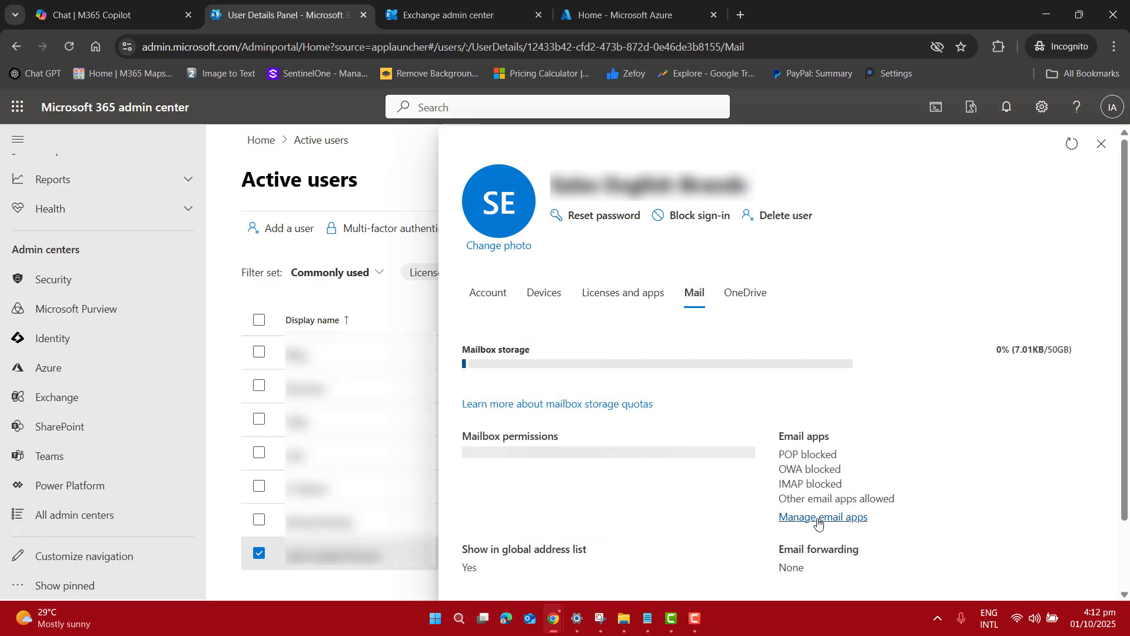
pyautogui.click(819, 521)
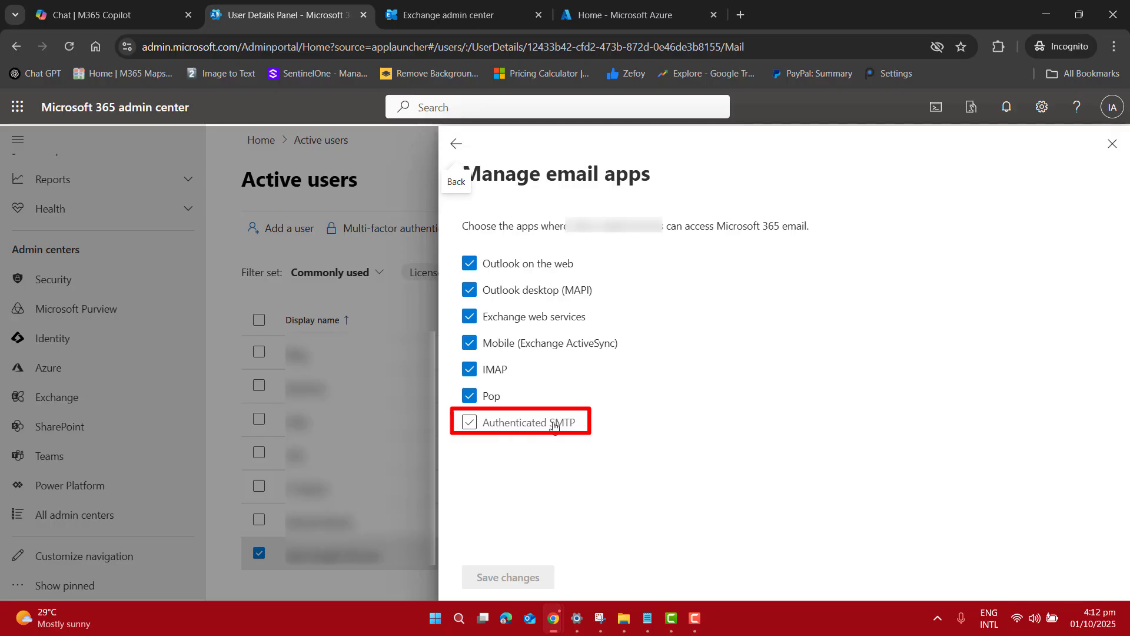
pyautogui.click(509, 426)
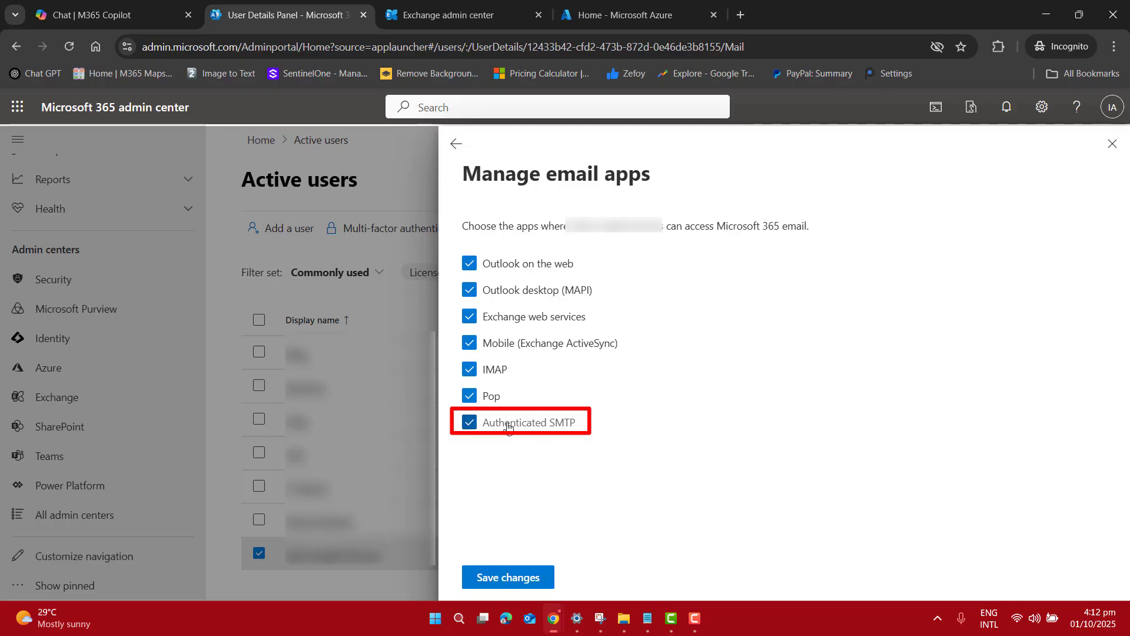
pyautogui.click(530, 579)
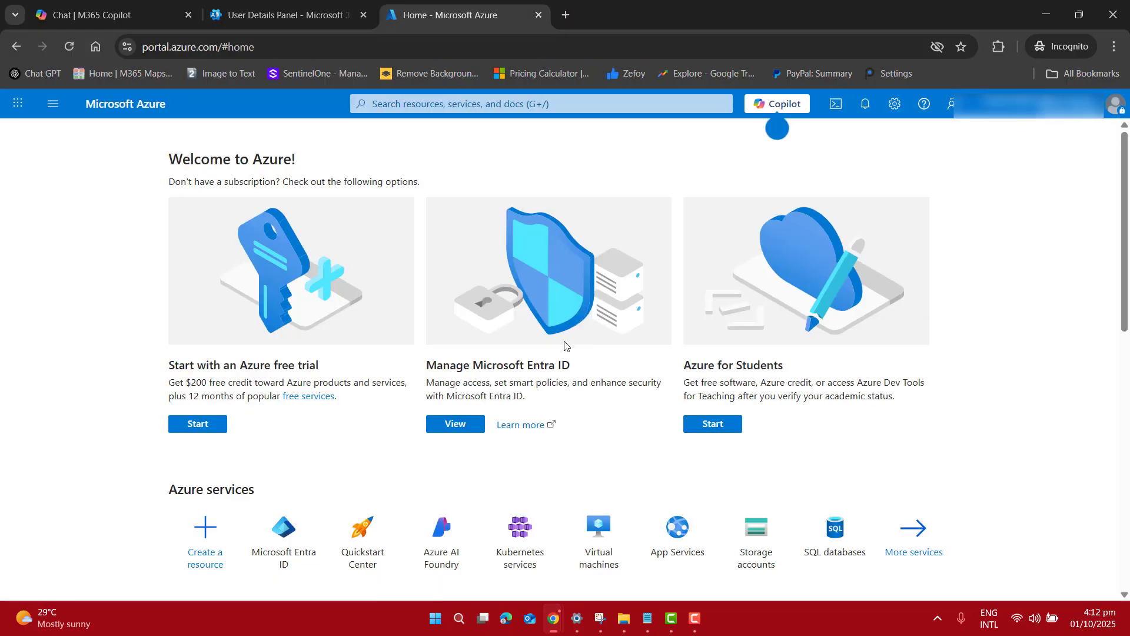
# Go to Microsoft Entra ID and show App registrations under Manage
pyautogui.click(292, 46)
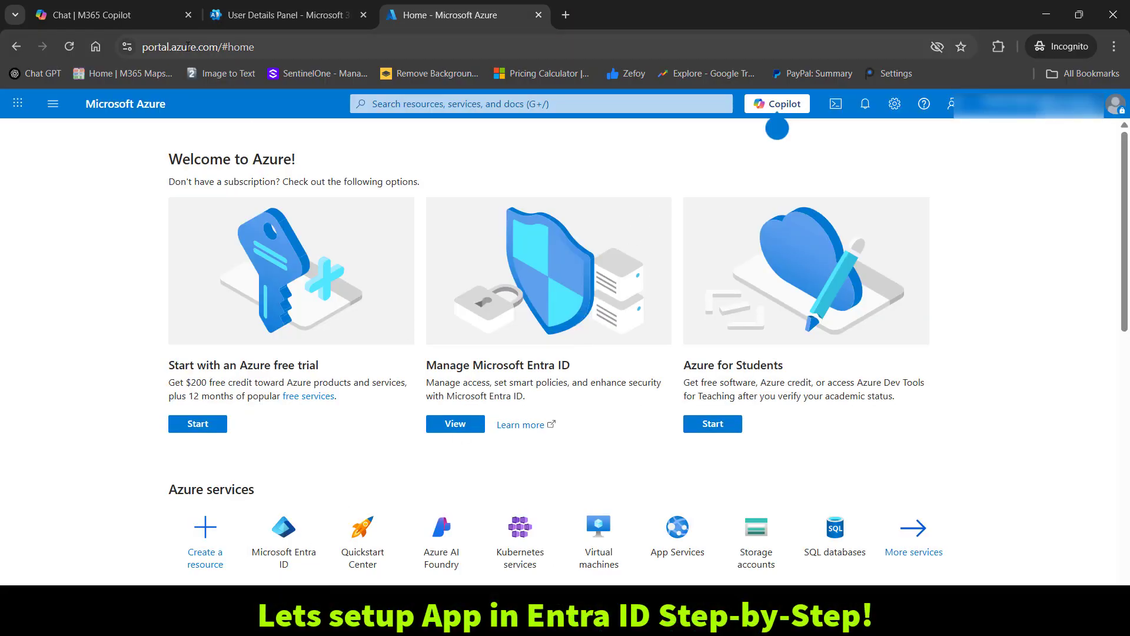
pyautogui.click(105, 220)
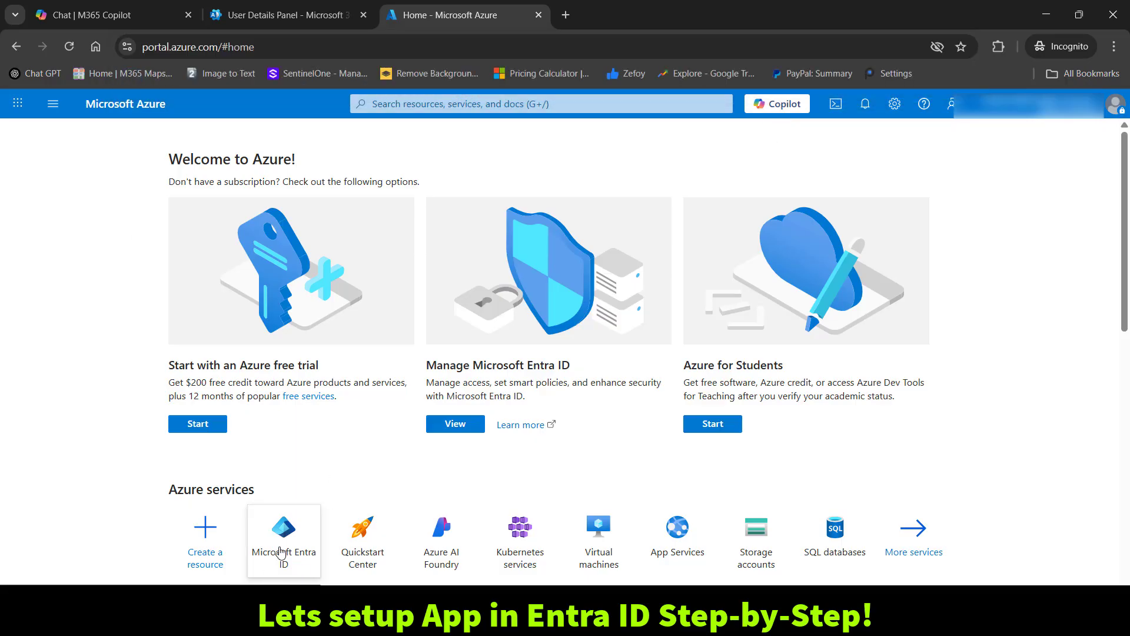
pyautogui.click(281, 553)
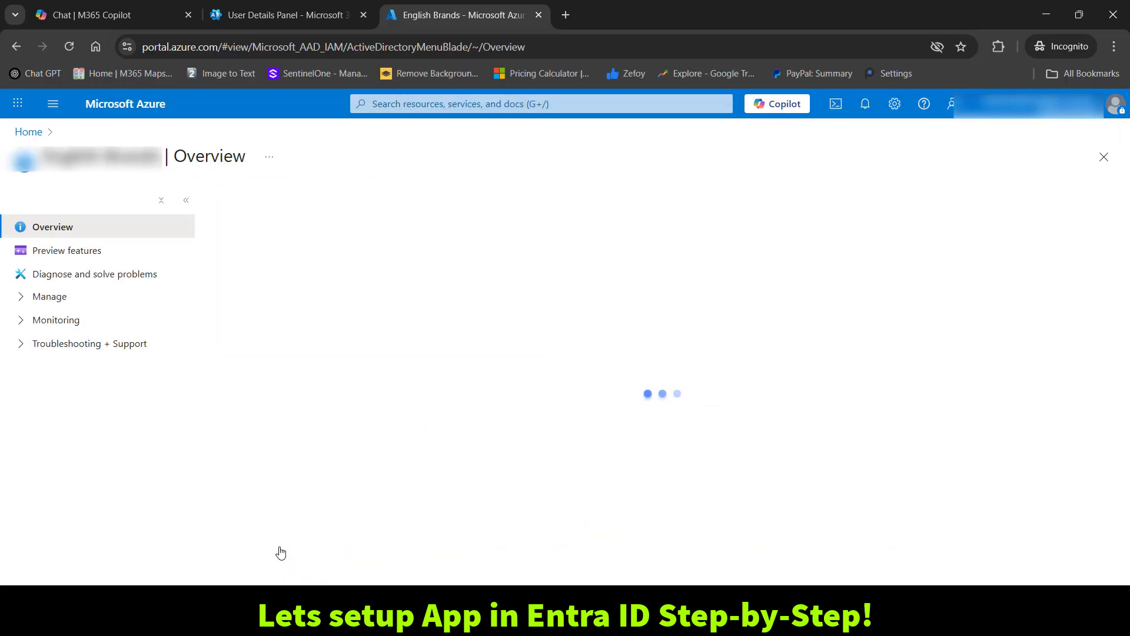
pyautogui.click(50, 297)
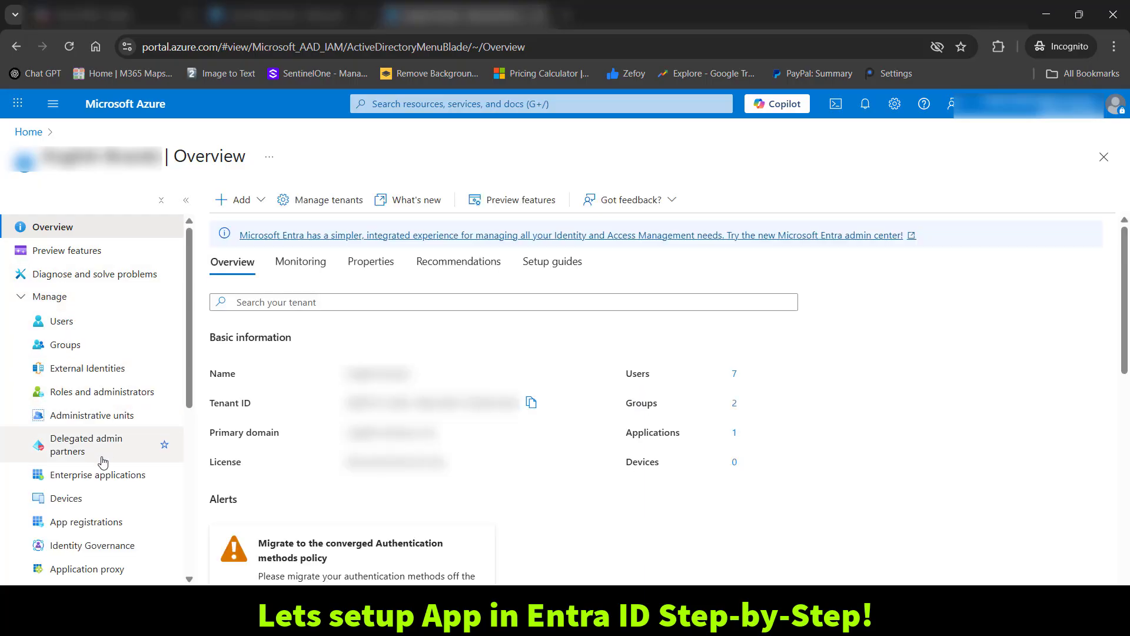
pyautogui.click(95, 523)
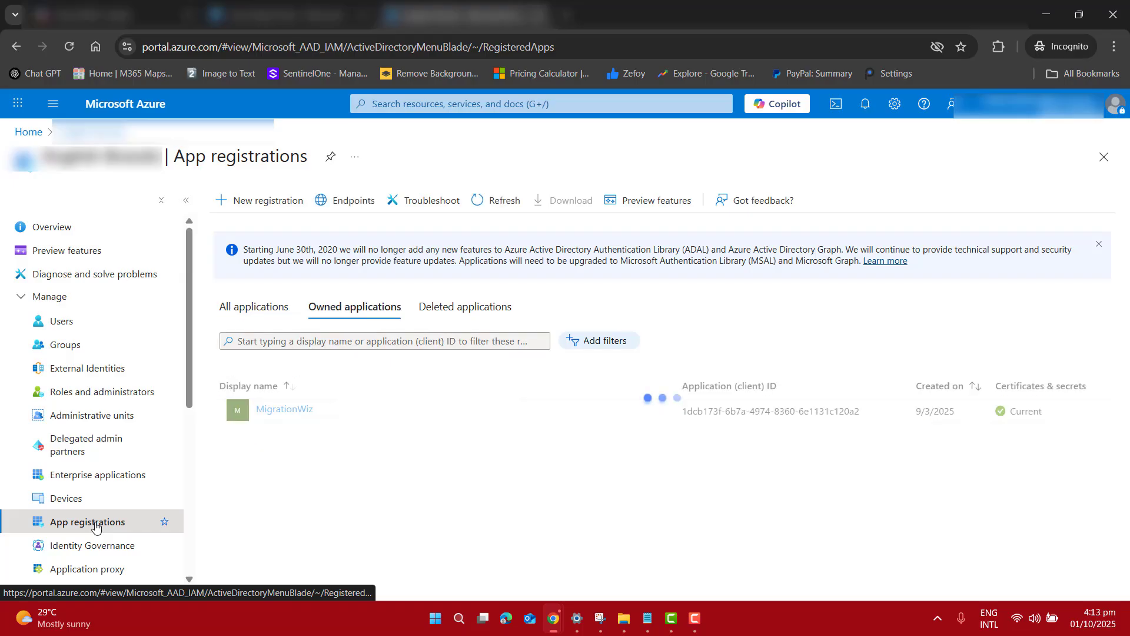
# Register a new single-tenant application named Sales_SMTP
pyautogui.click(262, 202)
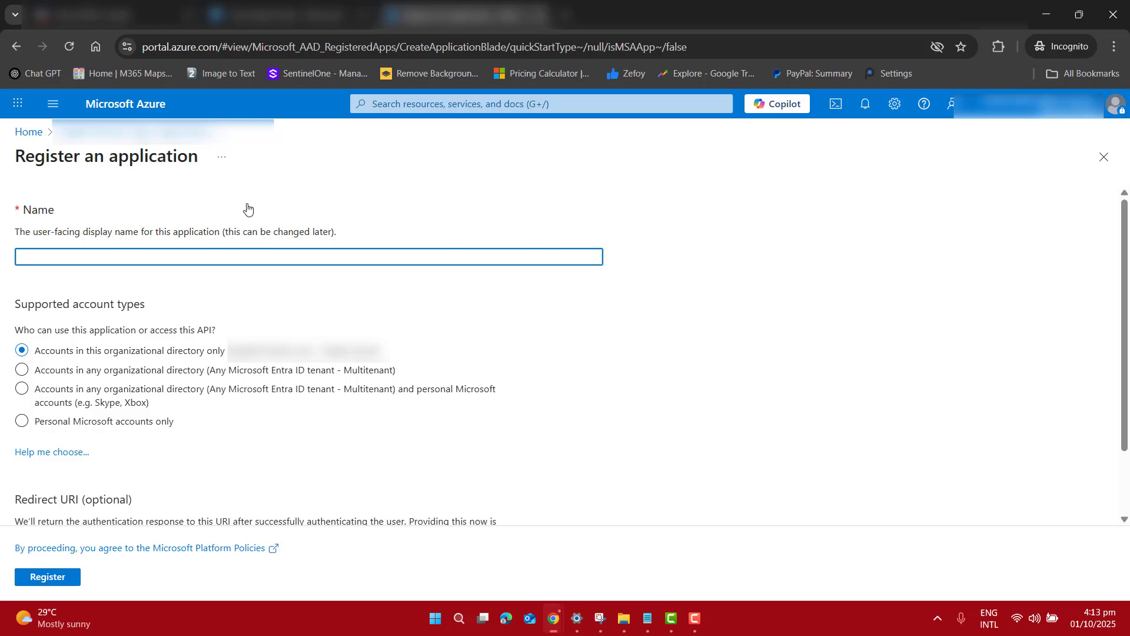
pyautogui.hotkey('ctrl', 'v')
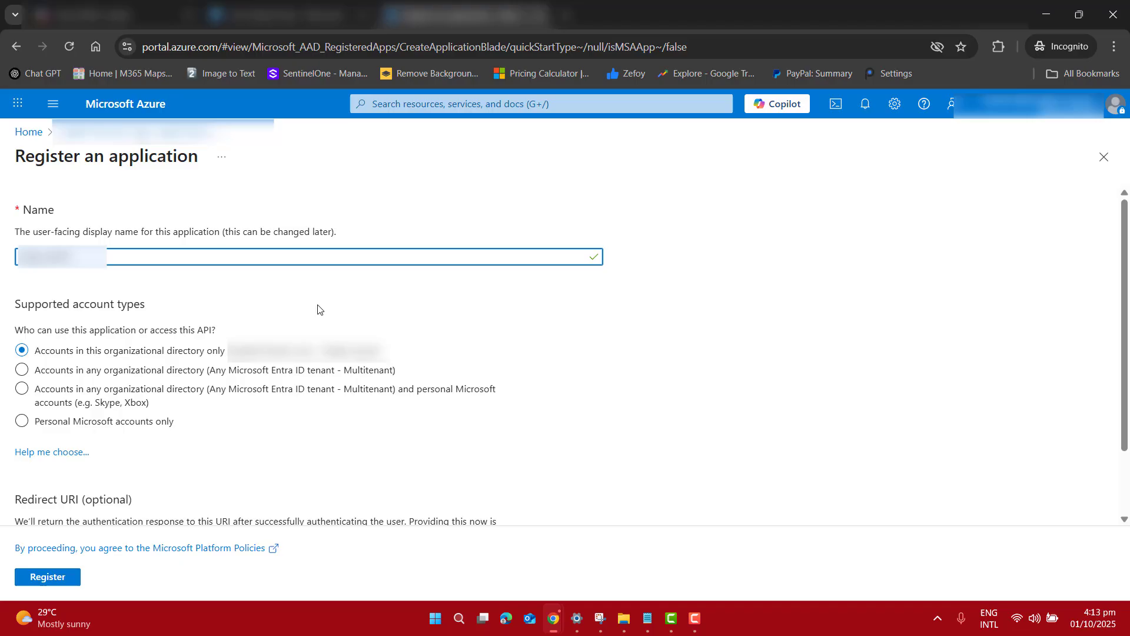
pyautogui.click(47, 580)
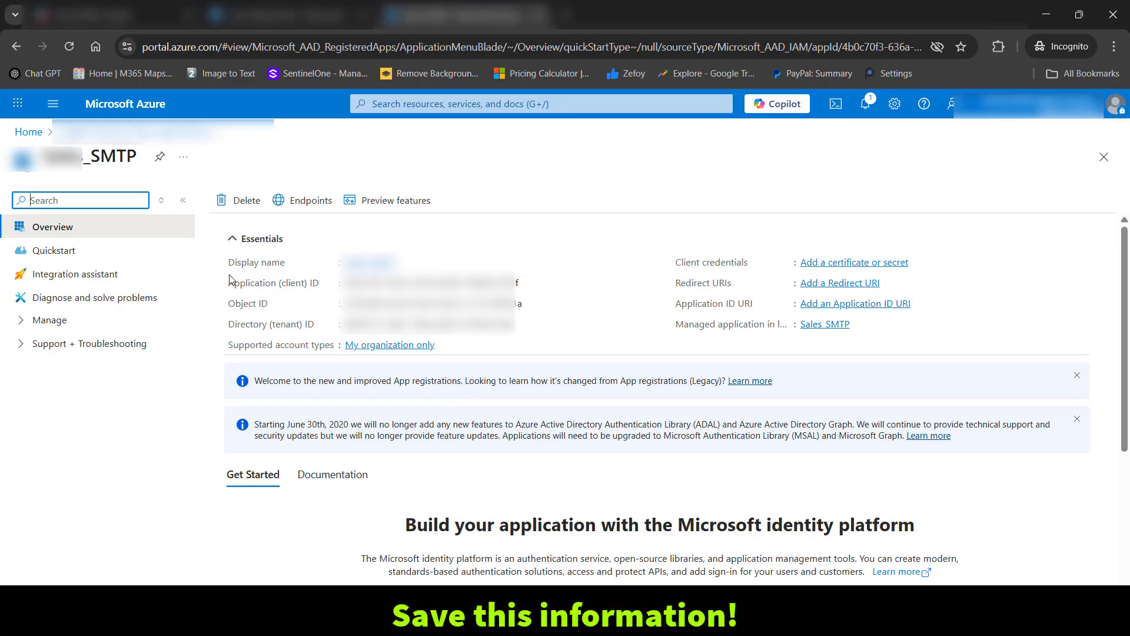
pyautogui.moveTo(227, 266); pyautogui.dragTo(523, 327)
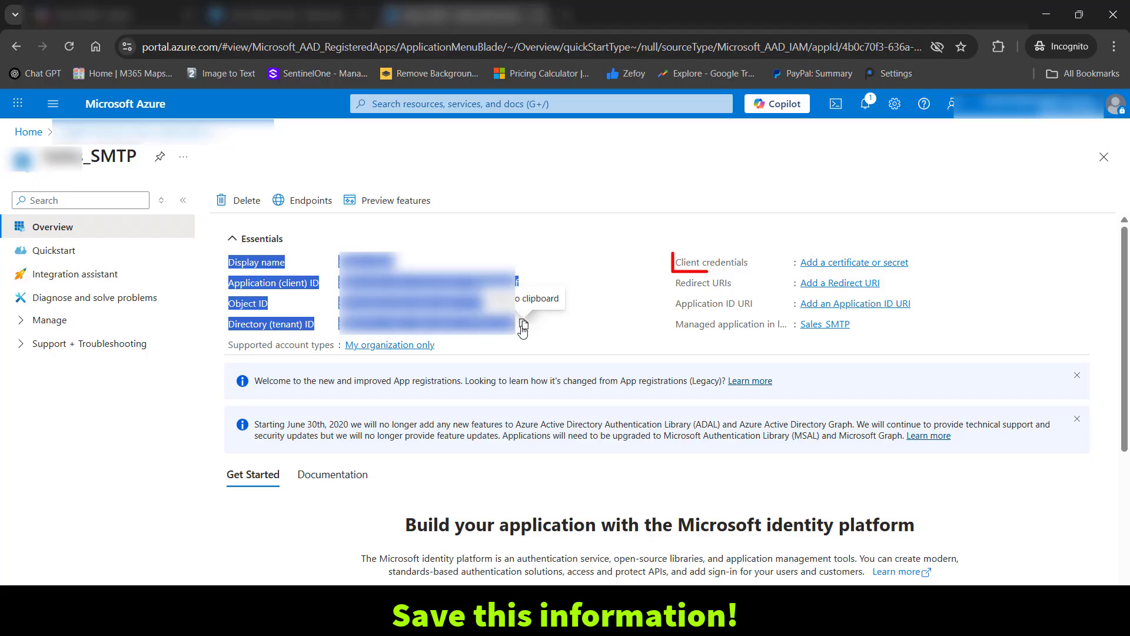
# Add a client secret Sales_Secret_Key expiring after 730 days
pyautogui.click(823, 262)
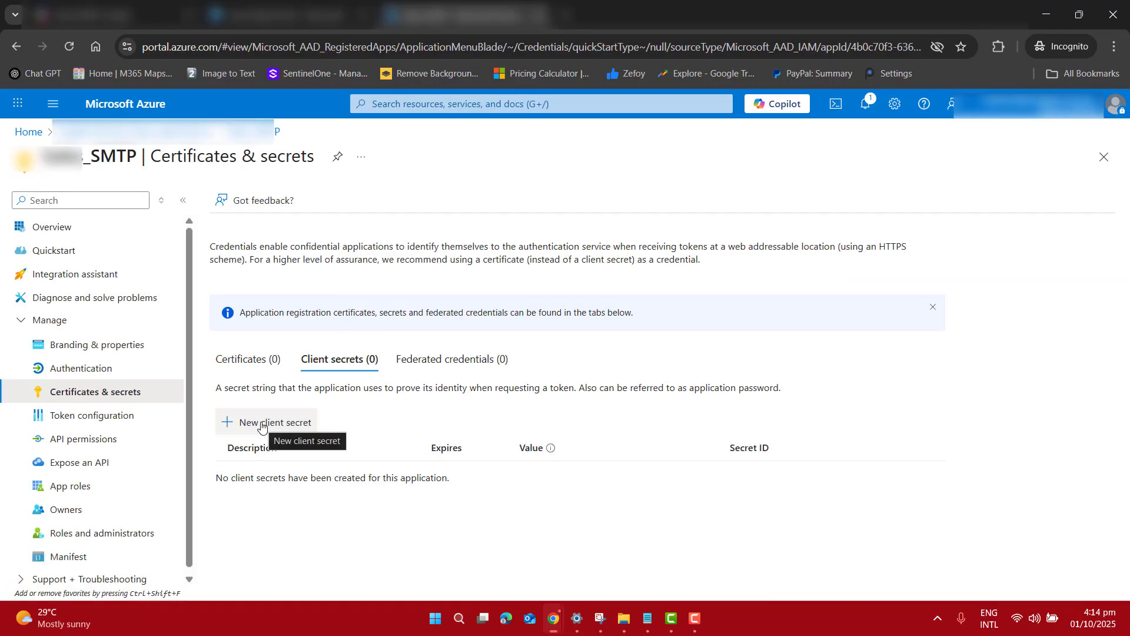
pyautogui.click(262, 424)
pyautogui.write('Sales+Secret_K')
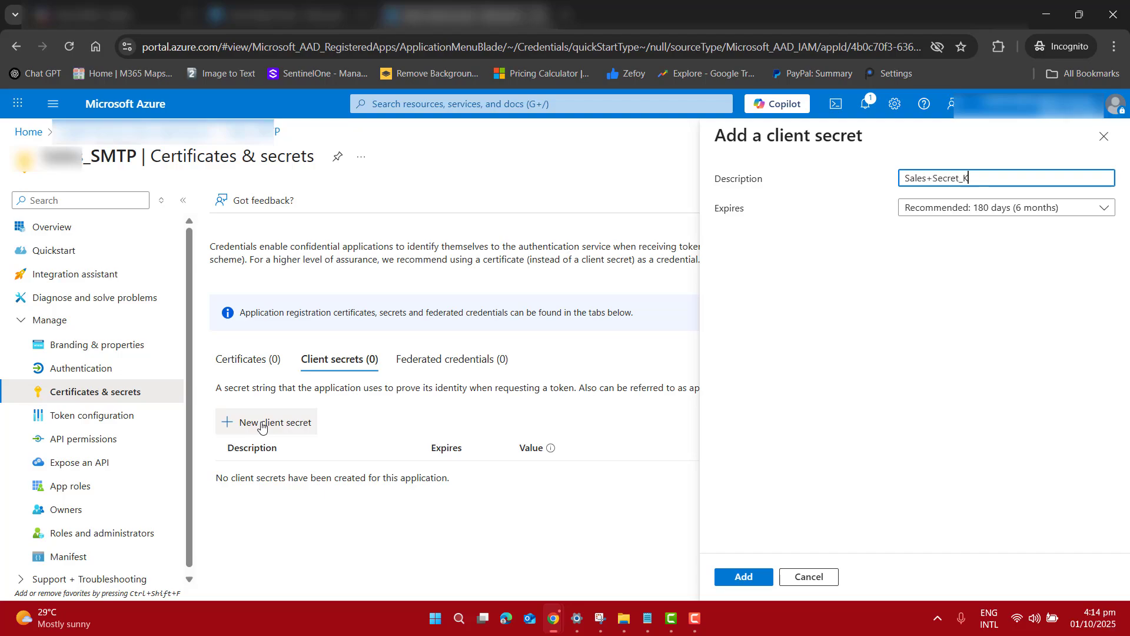
pyautogui.click(933, 177)
pyautogui.press('BackSpace')
pyautogui.write('_')
pyautogui.click(1007, 207)
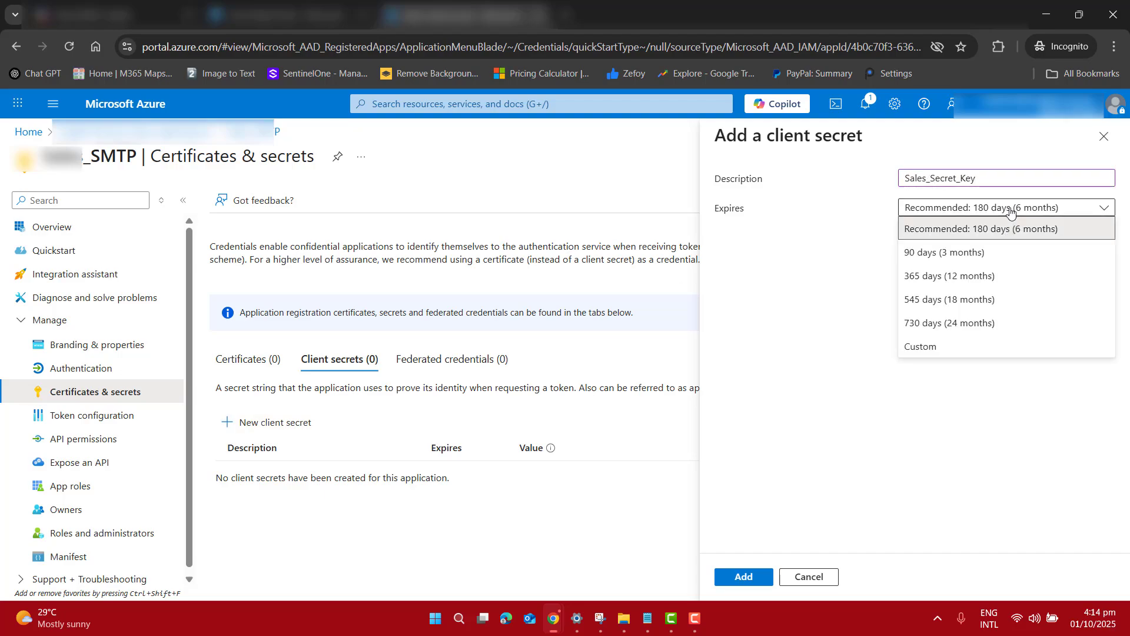
pyautogui.click(963, 322)
pyautogui.click(743, 576)
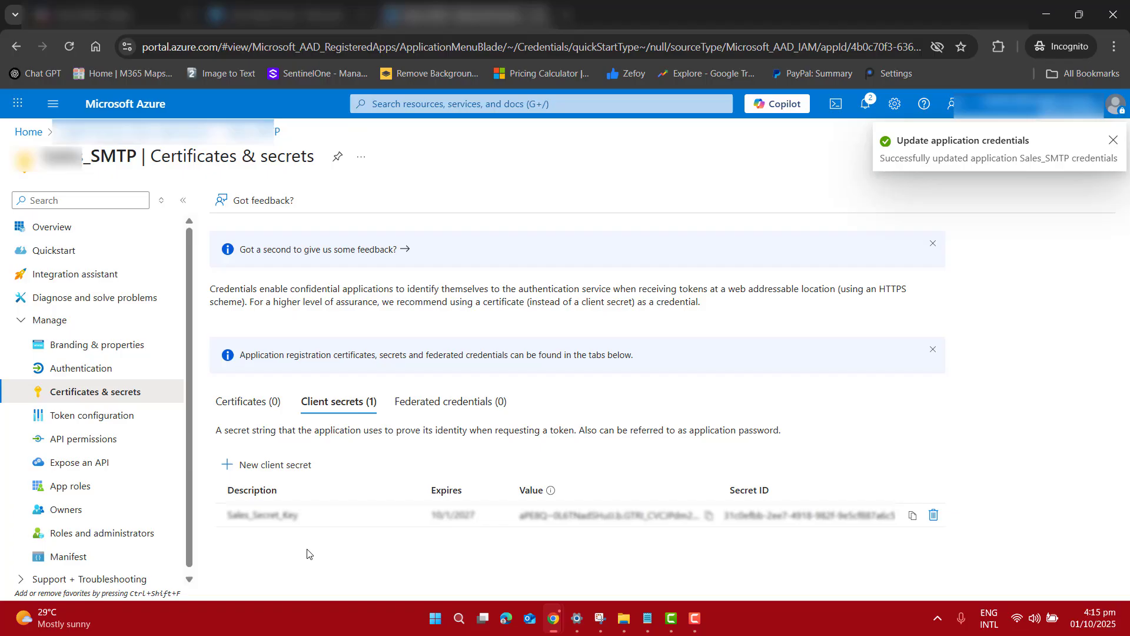
# Select the new client secret's row and copy its value to the clipboard
pyautogui.moveTo(214, 521); pyautogui.dragTo(533, 515)
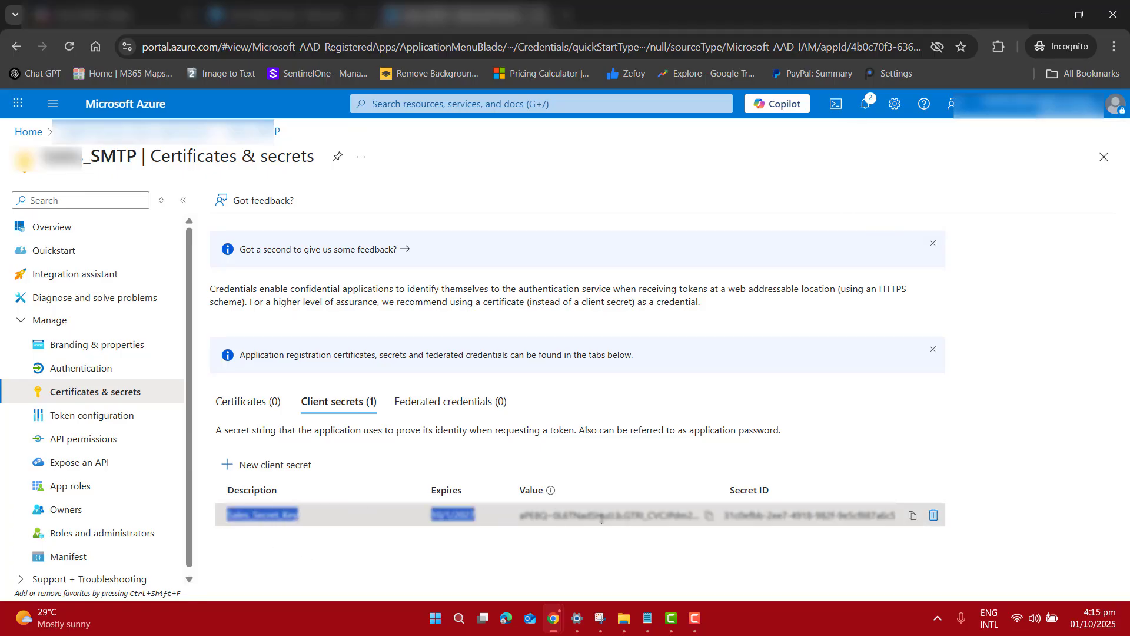
pyautogui.moveTo(601, 519); pyautogui.dragTo(917, 527)
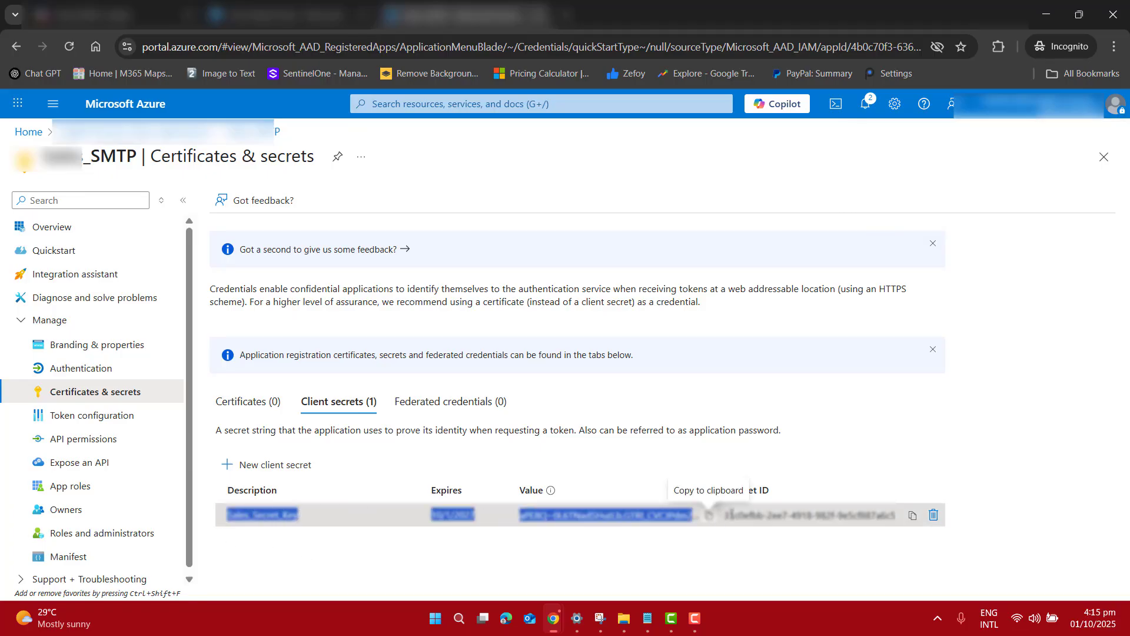
pyautogui.click(913, 518)
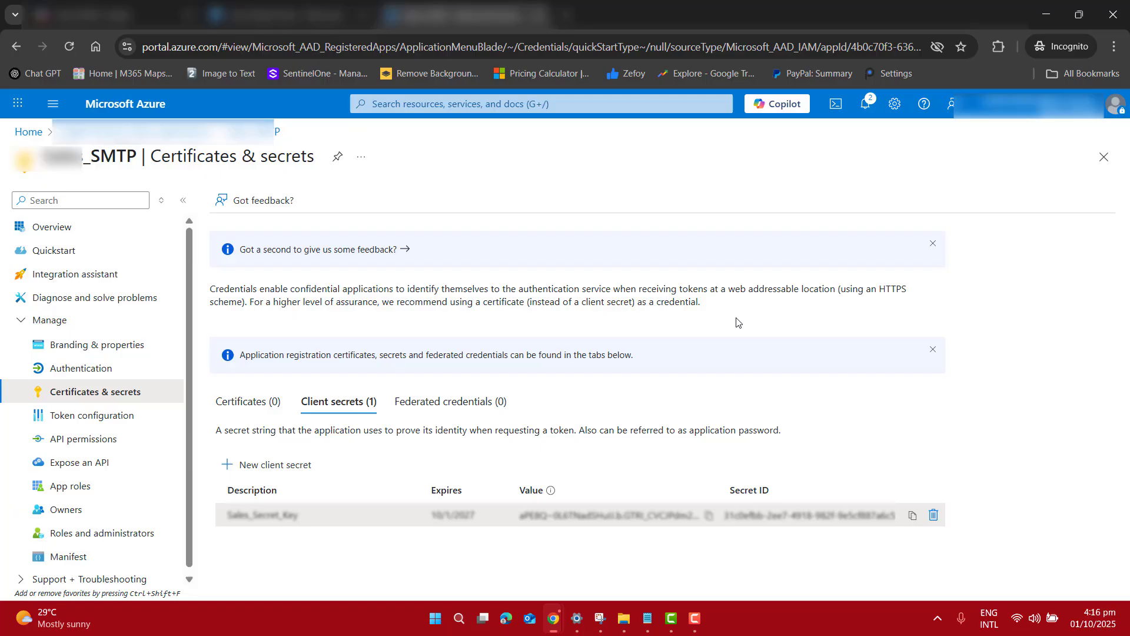
# Remove the default User.Read permission and start adding a new API permission
pyautogui.click(77, 439)
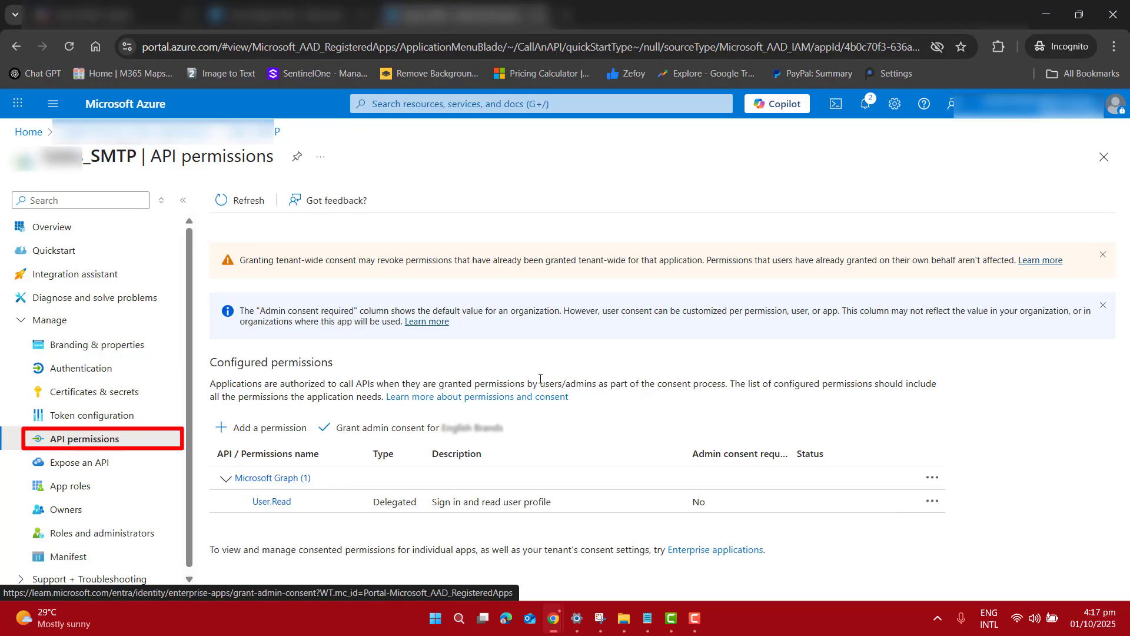
pyautogui.click(931, 501)
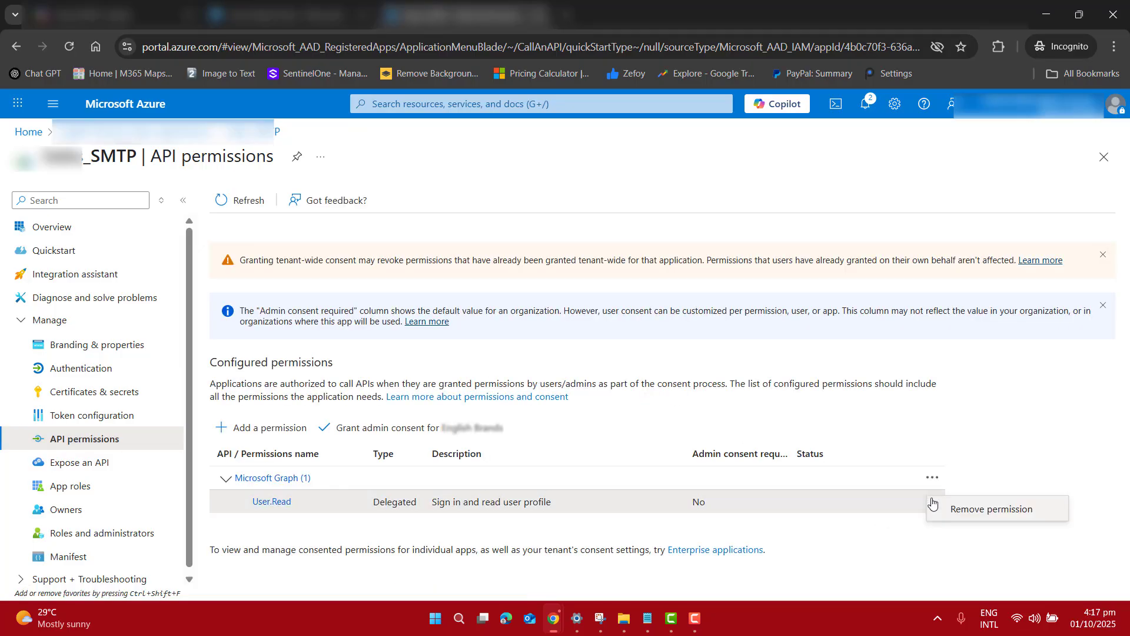
pyautogui.click(970, 515)
pyautogui.click(244, 308)
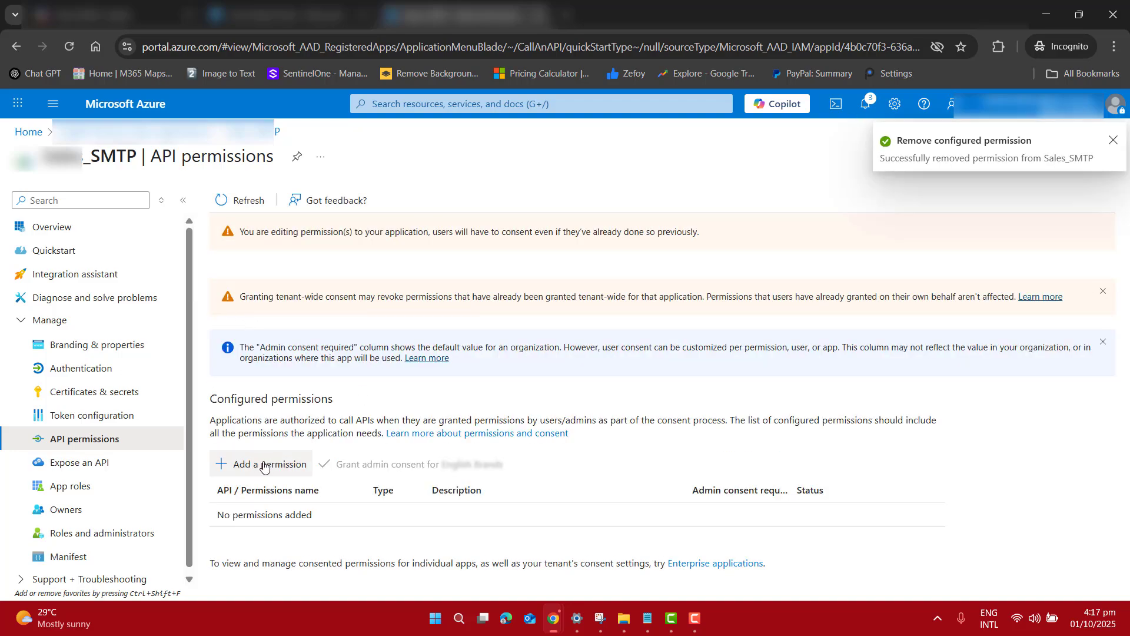
pyautogui.click(263, 467)
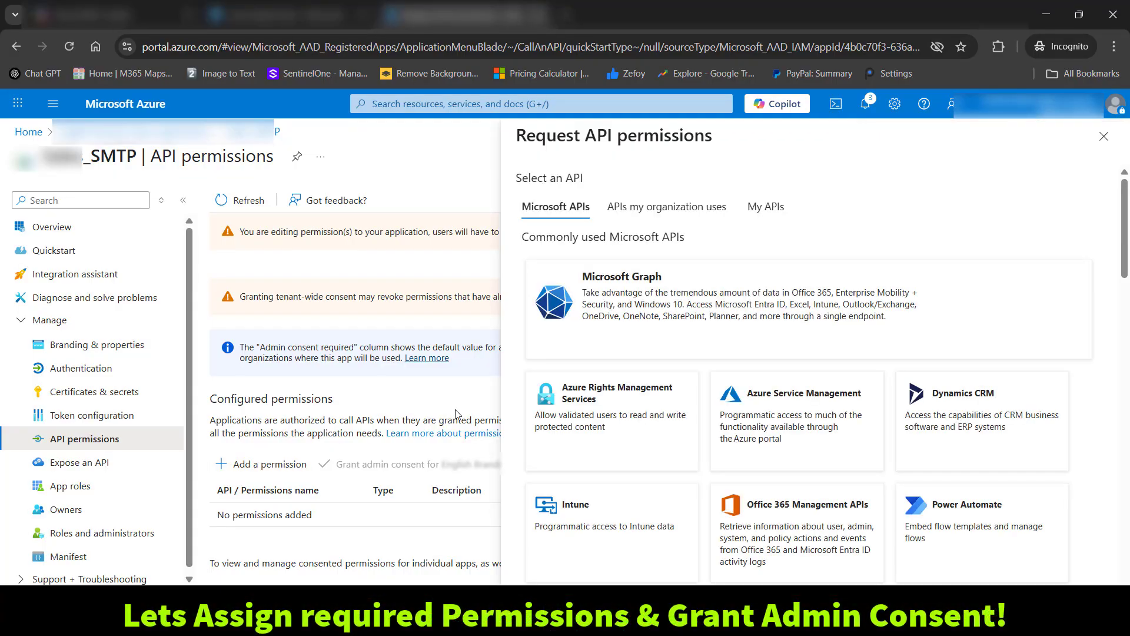
# Under Microsoft Graph delegated permissions, search 'smtp' and tick SMTP.Send
pyautogui.click(669, 321)
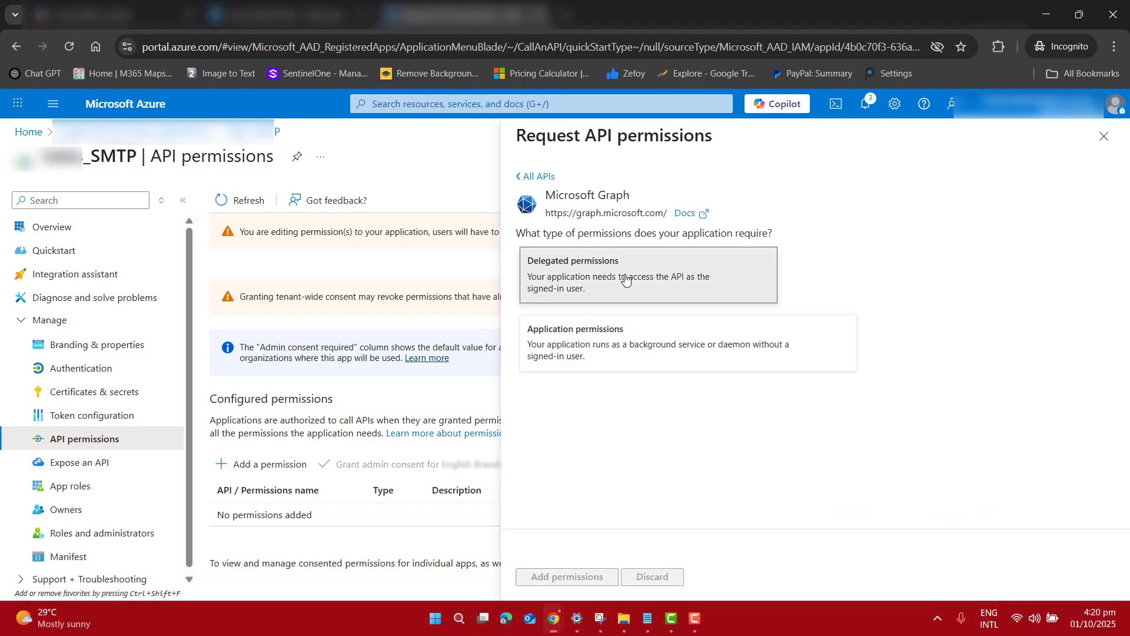
pyautogui.click(624, 280)
pyautogui.doubleClick(574, 428)
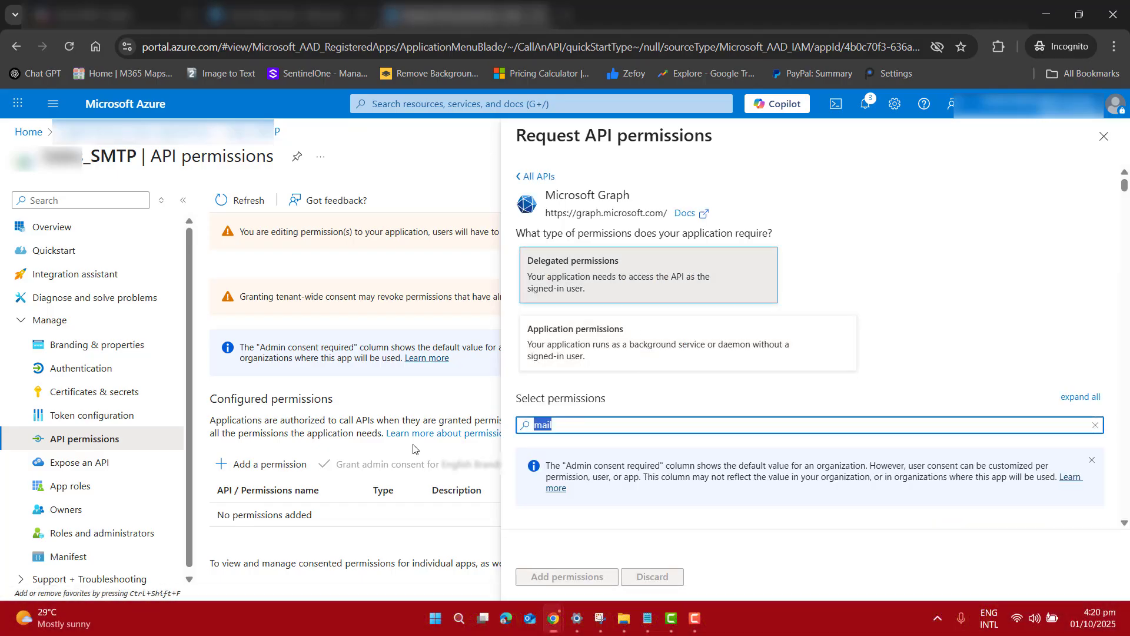
pyautogui.write('smtp')
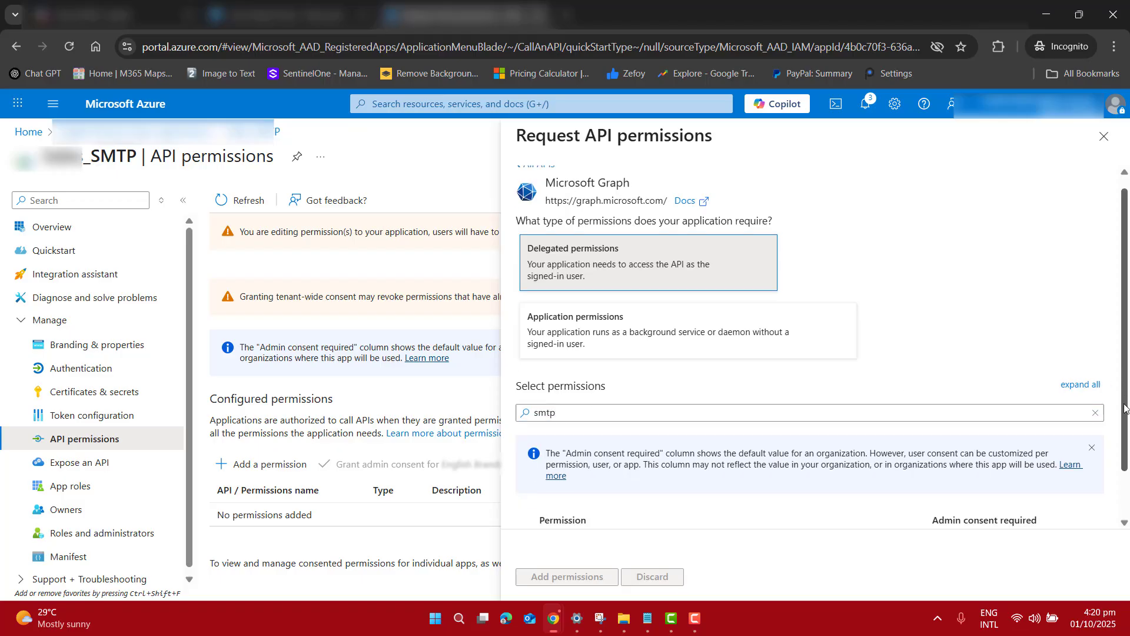
pyautogui.scroll(-2, 637, 502)
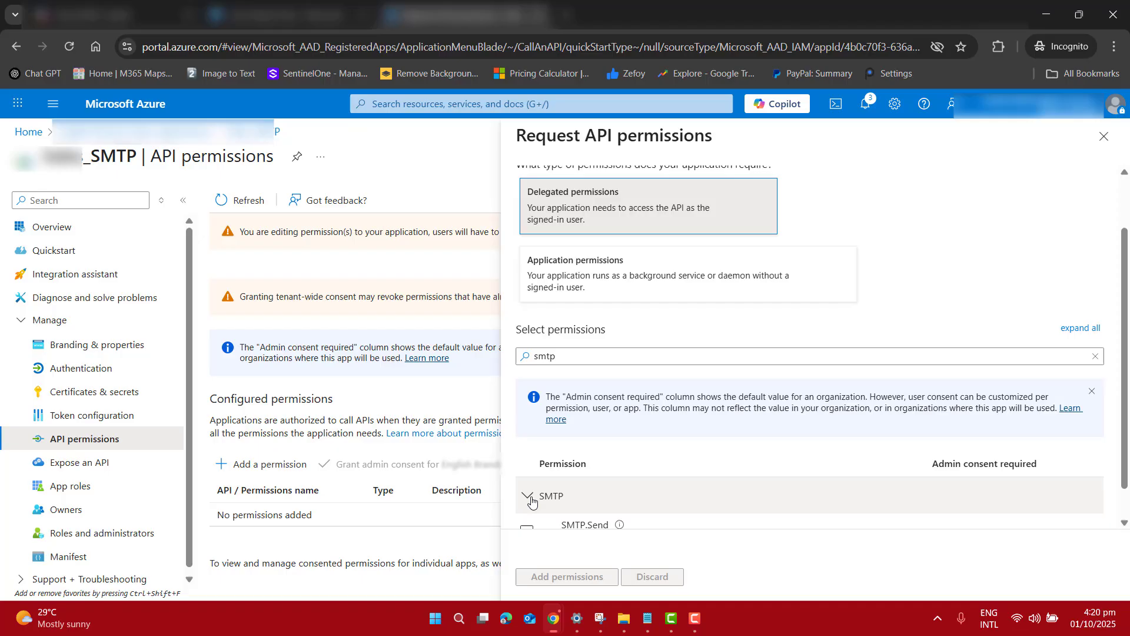
pyautogui.scroll(-1, 531, 502)
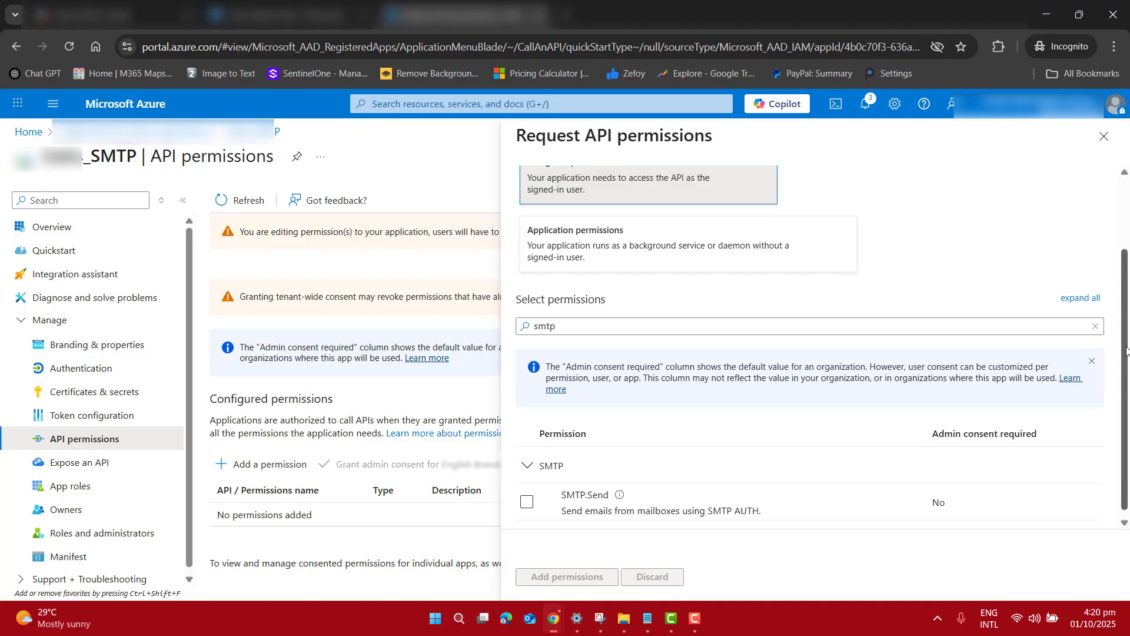
pyautogui.click(527, 496)
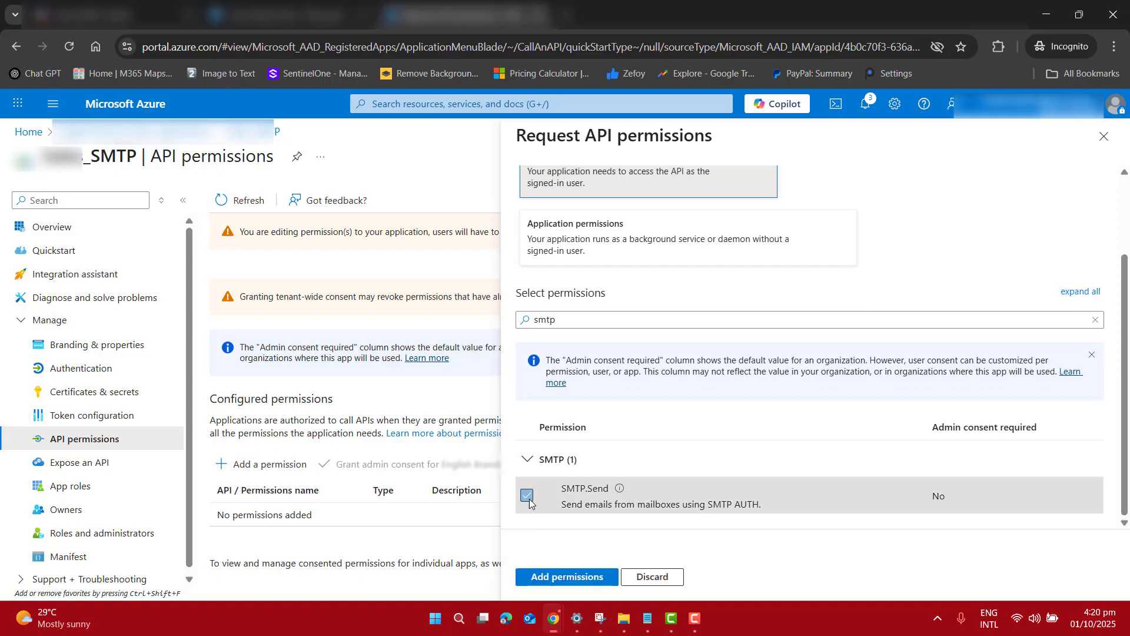
pyautogui.click(590, 325)
# Search 'mail', tick Mail.Send, and add both permissions to the app
pyautogui.hotkey('ctrl', 'a')
pyautogui.write('ms')
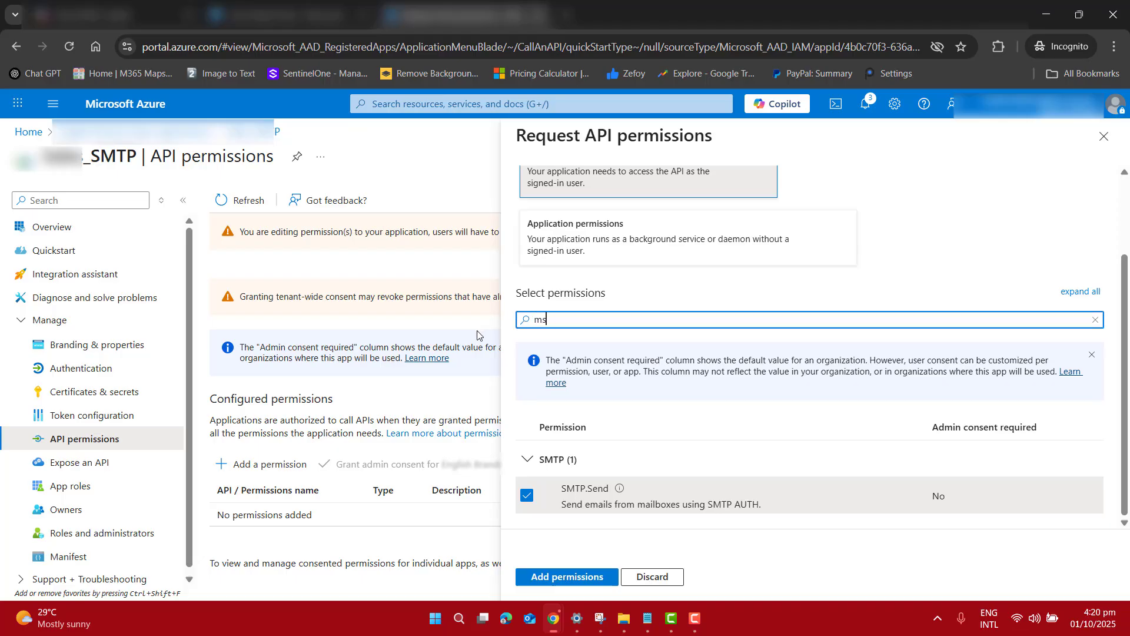
pyautogui.press('BackSpace')
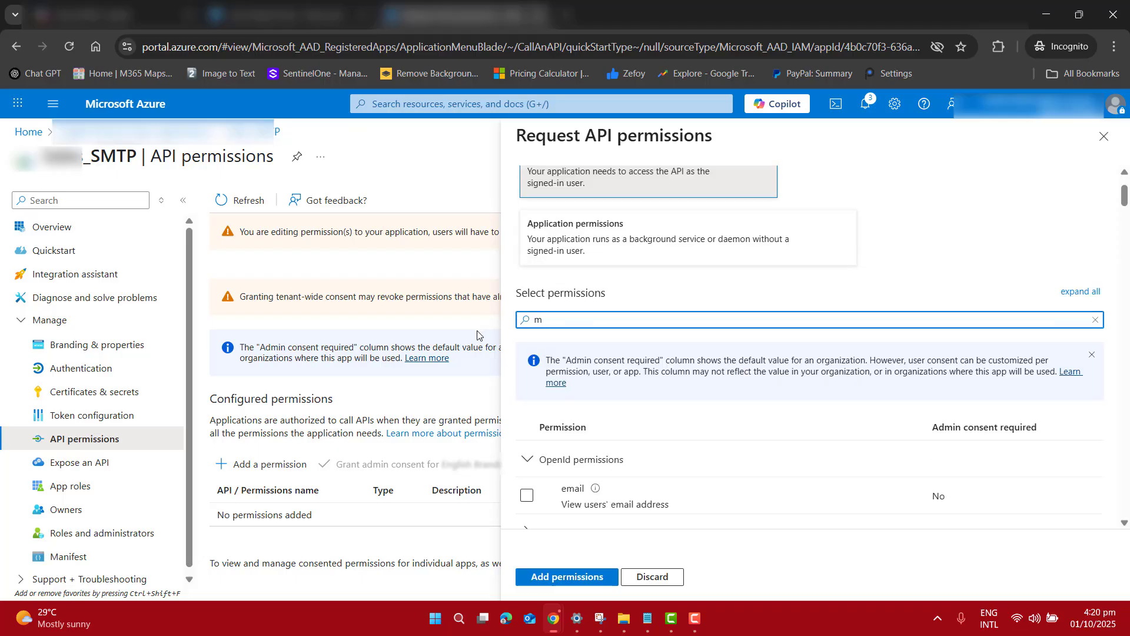
pyautogui.write('ail')
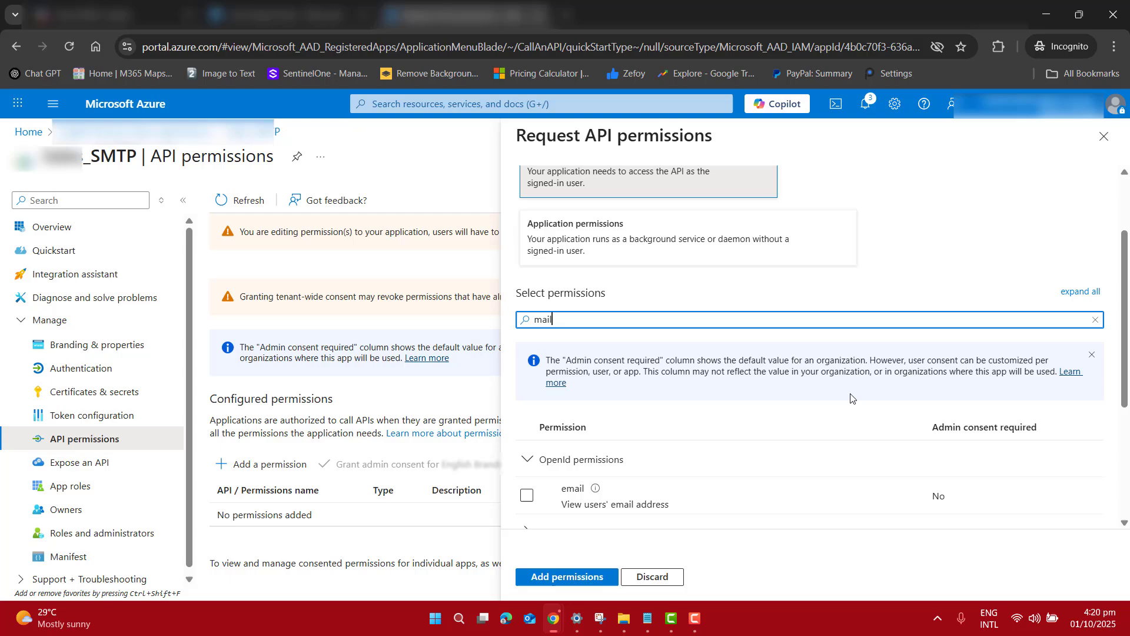
pyautogui.moveTo(1126, 310); pyautogui.dragTo(1128, 385)
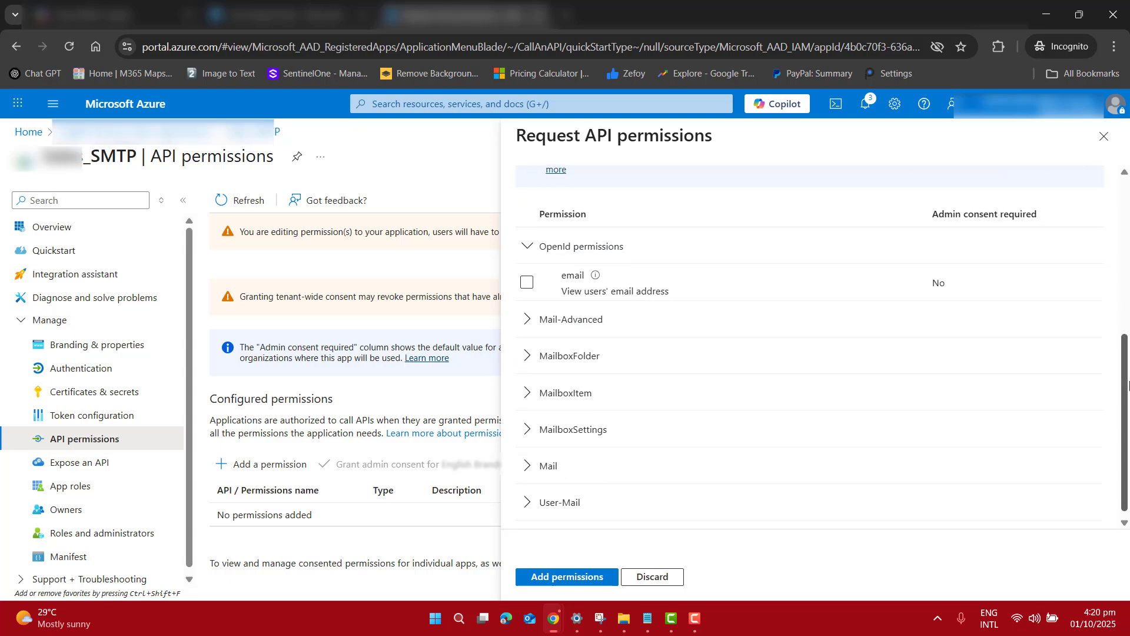
pyautogui.click(530, 466)
pyautogui.moveTo(1124, 380); pyautogui.dragTo(1128, 470)
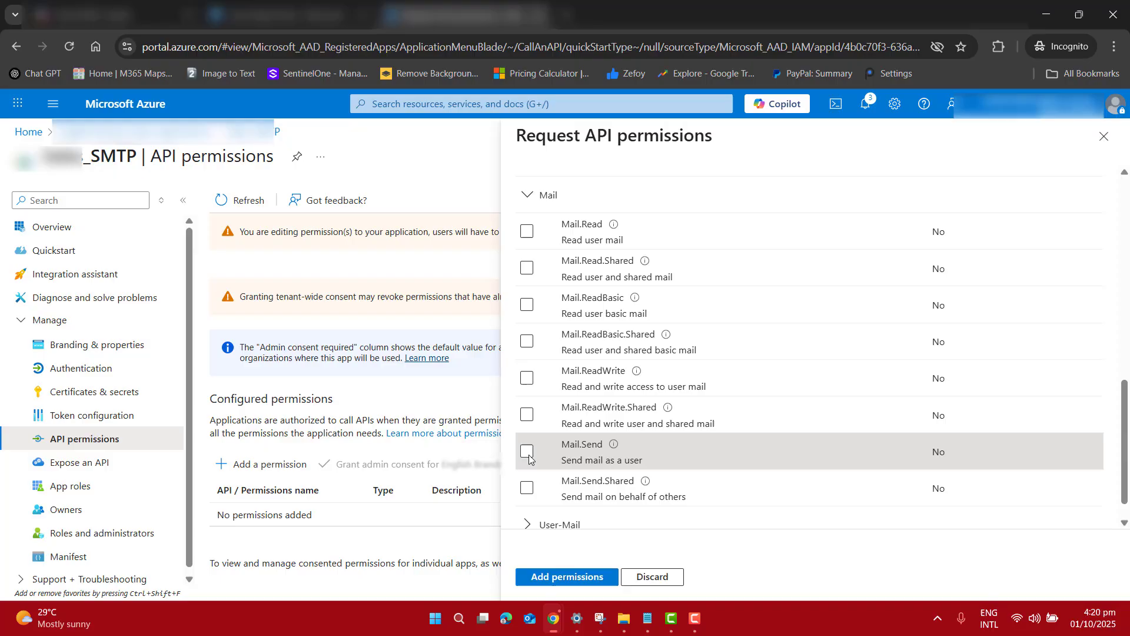
pyautogui.click(527, 453)
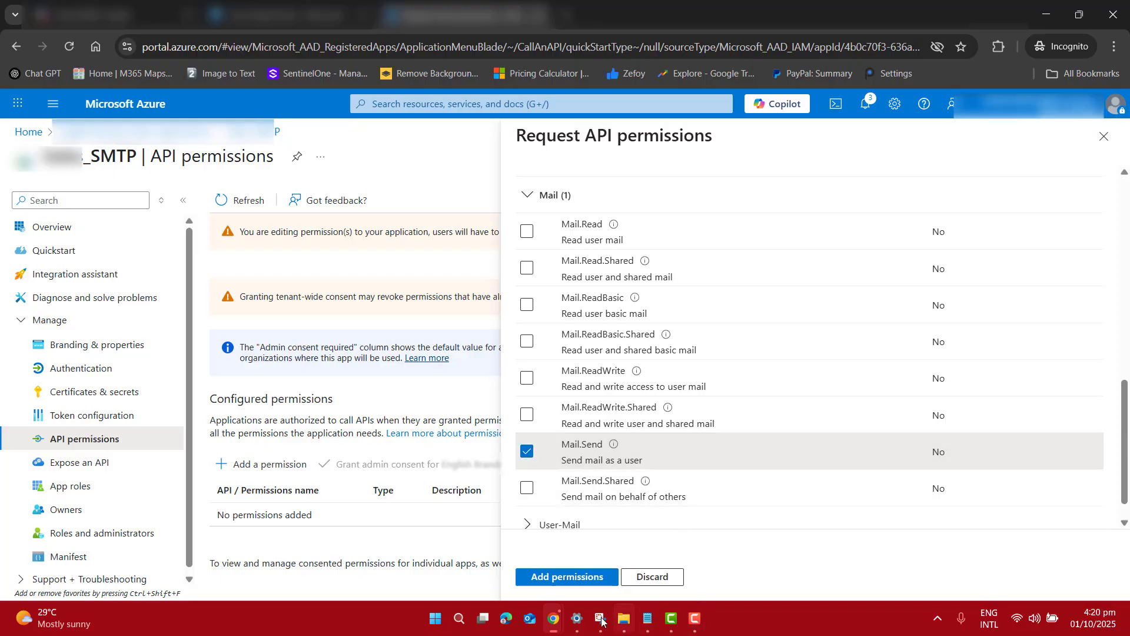
pyautogui.click(569, 579)
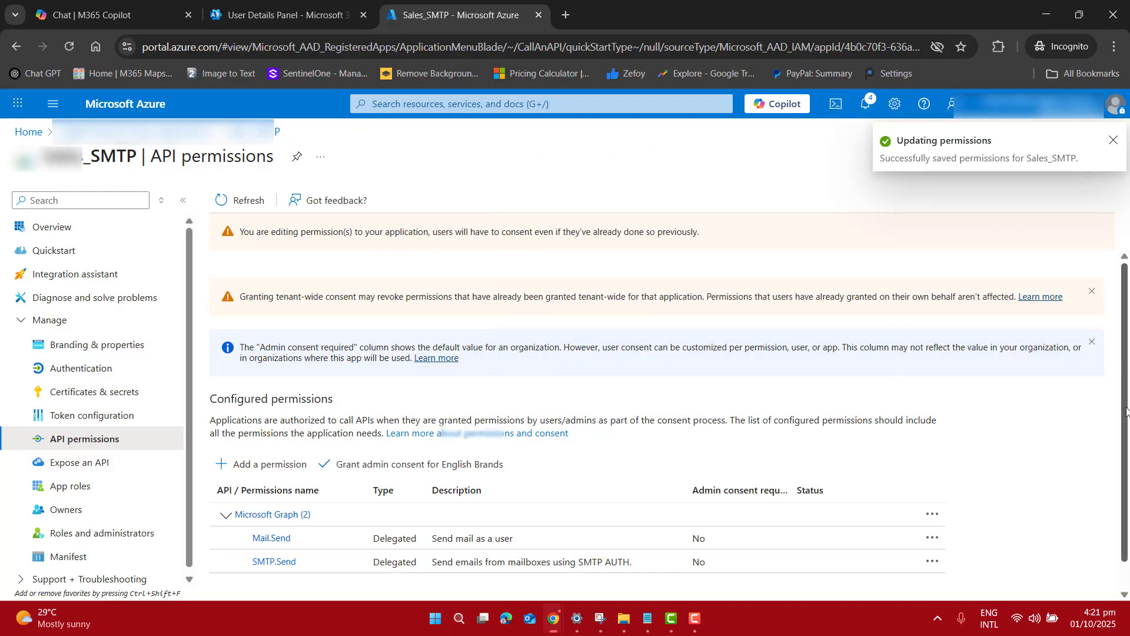
pyautogui.scroll(-1, 838, 503)
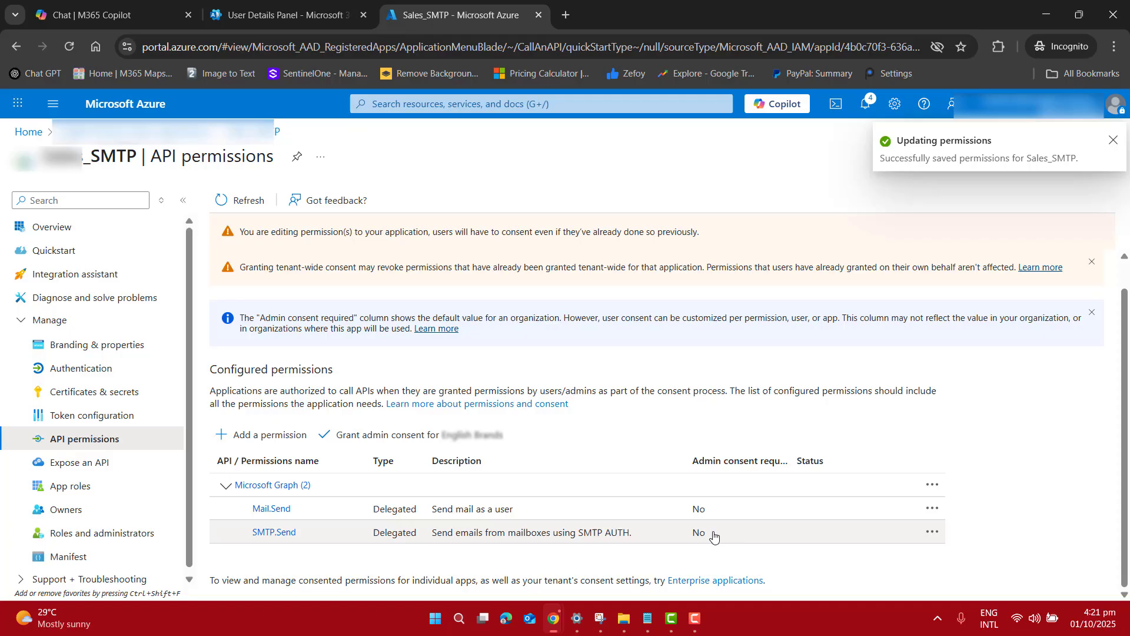
# Grant and confirm admin consent for Mail.Send and SMTP.Send on Sales_SMTP
pyautogui.click(353, 444)
pyautogui.click(244, 306)
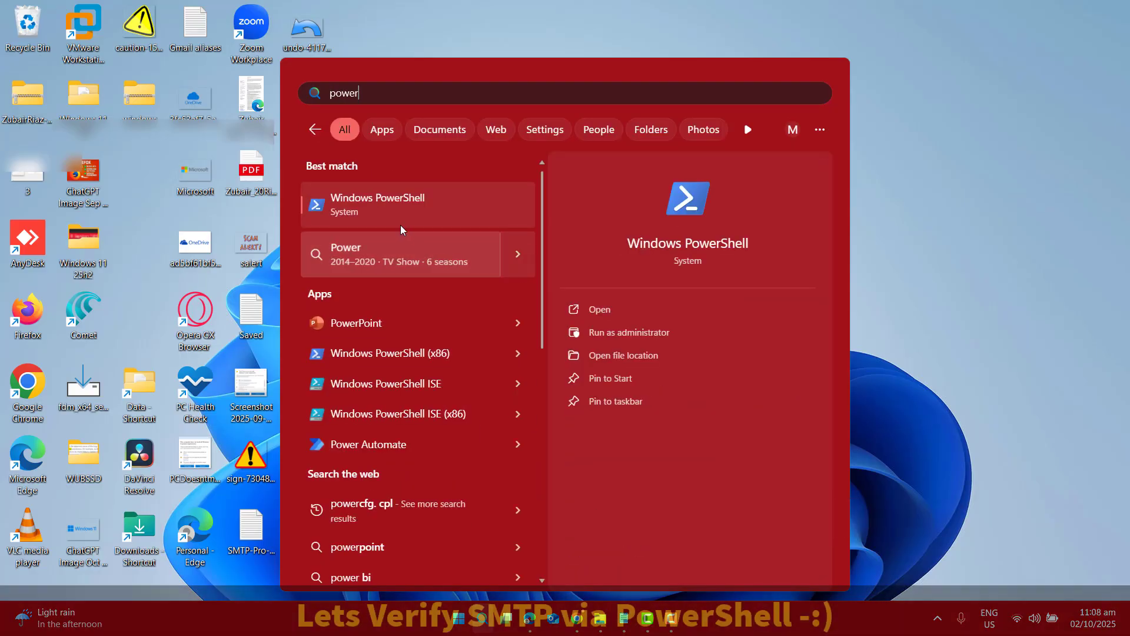
# Launch Windows PowerShell as administrator, accepting UAC, and maximize it
pyautogui.rightClick(396, 219)
pyautogui.click(442, 231)
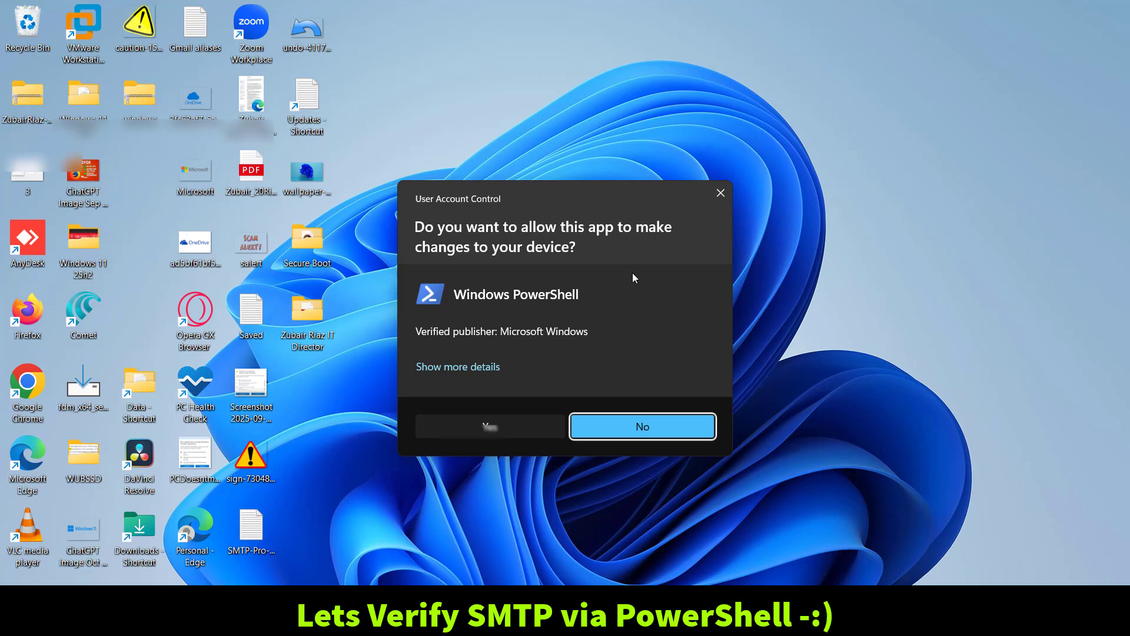
pyautogui.click(457, 429)
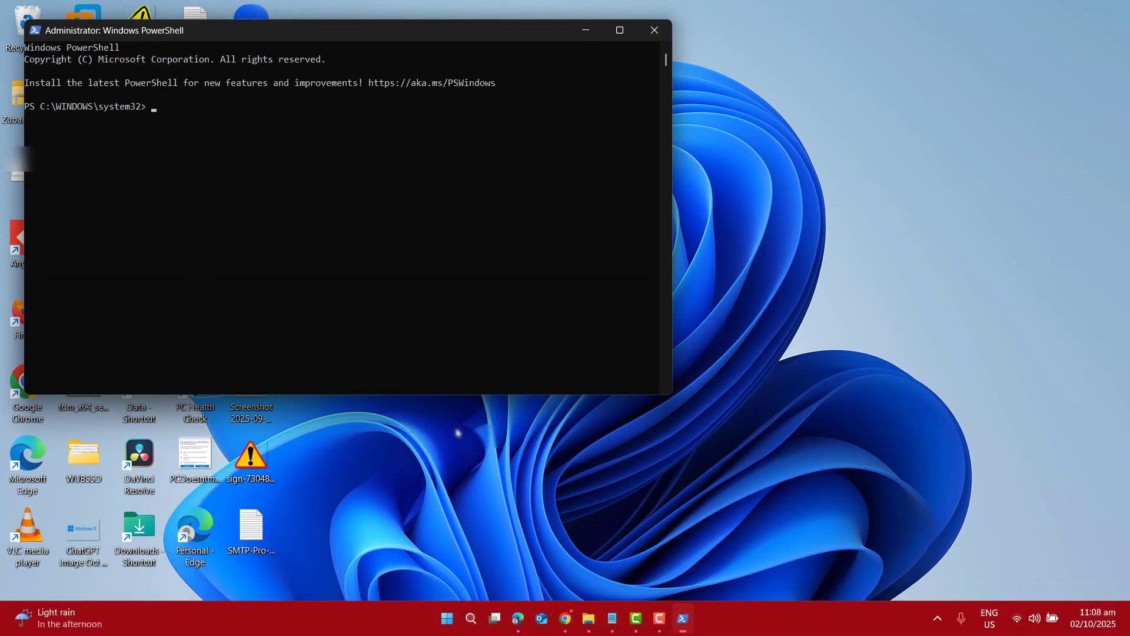
pyautogui.click(619, 30)
# Paste and run the Office 365 SMTP test script so it reports the email sent
pyautogui.rightClick(451, 232)
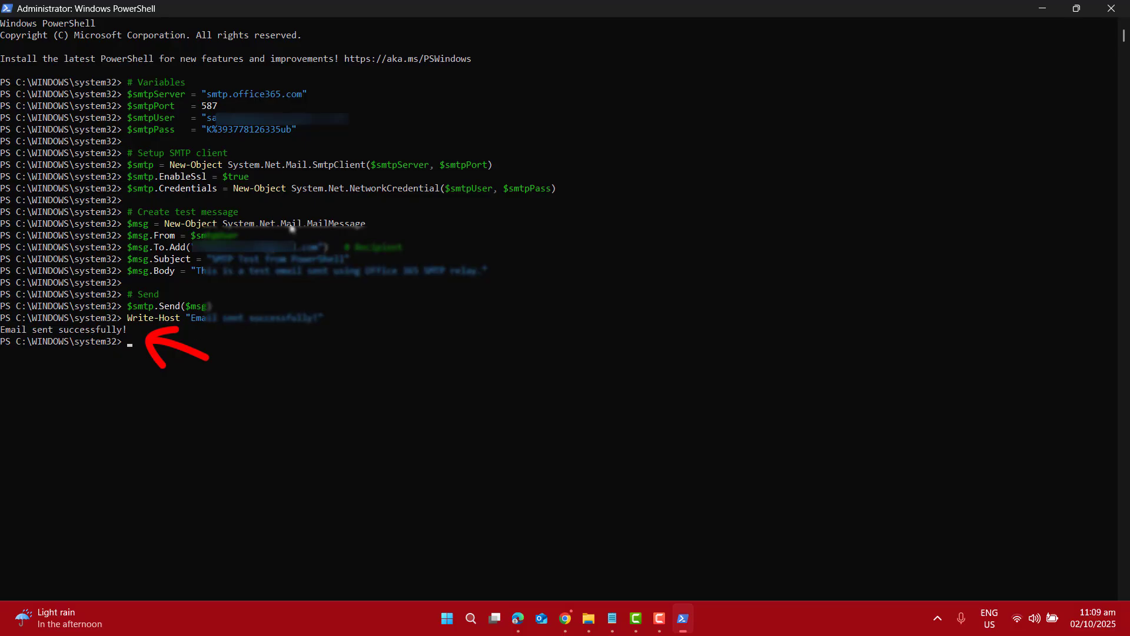
pyautogui.hotkey('alt', 'Tab')
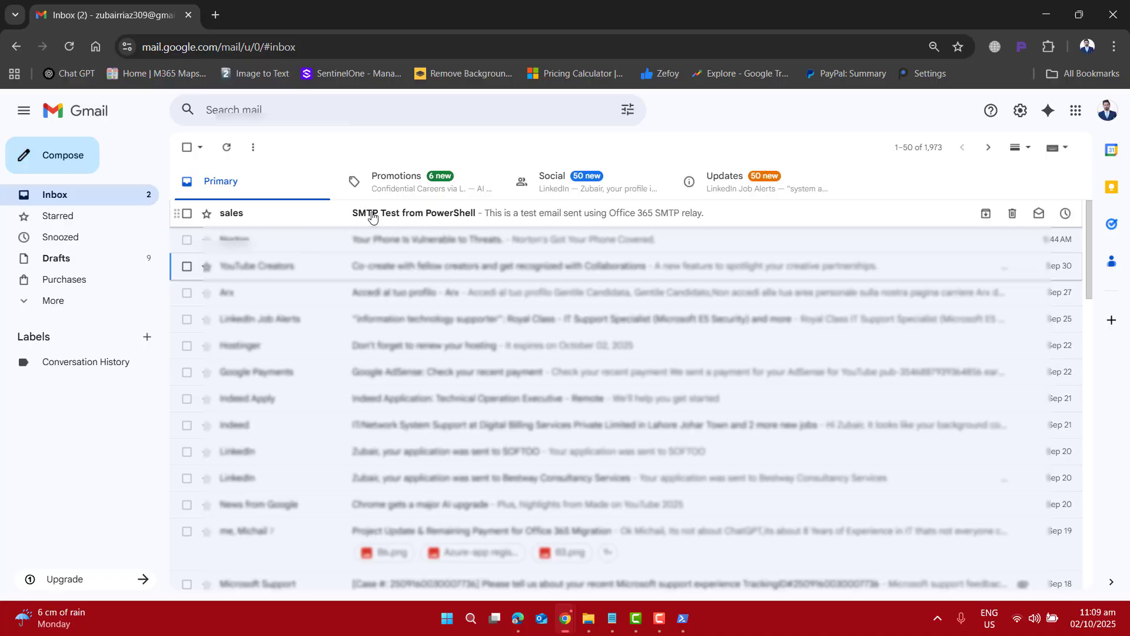
# View the 'SMTP Test from PowerShell' email, highlighting its subject, sender and relay body
pyautogui.click(418, 215)
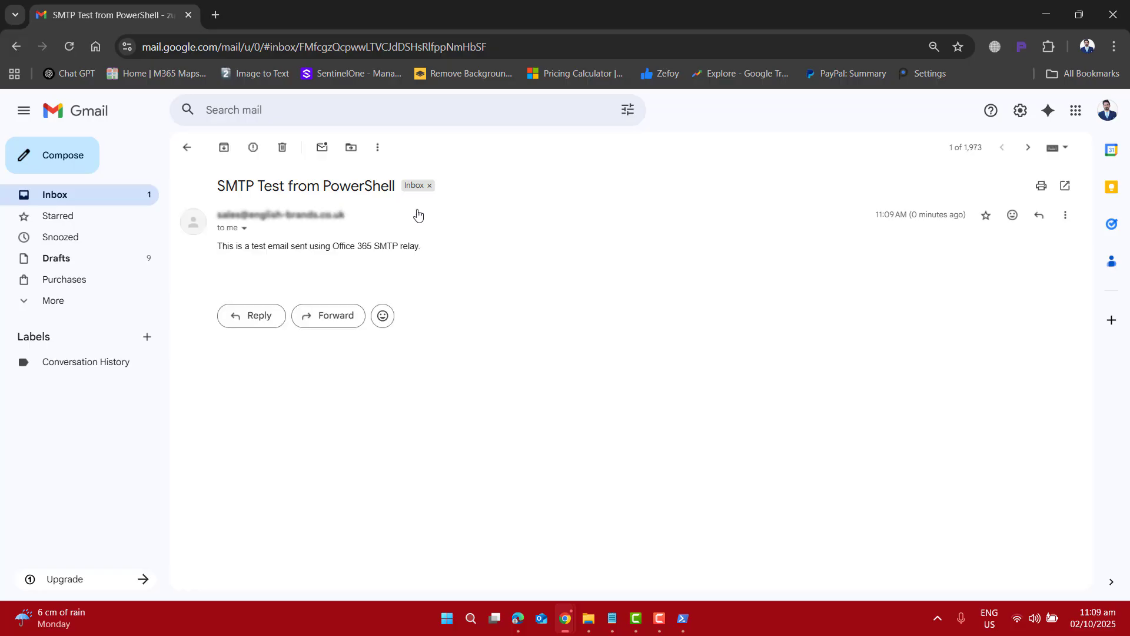
pyautogui.moveTo(466, 258); pyautogui.dragTo(161, 139)
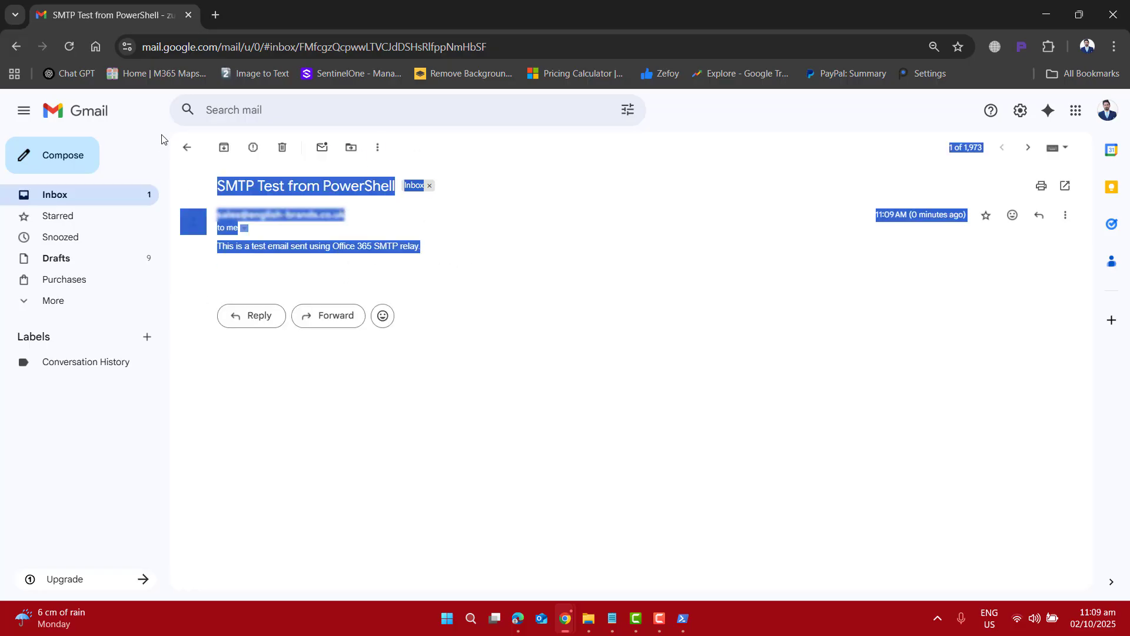
pyautogui.click(545, 329)
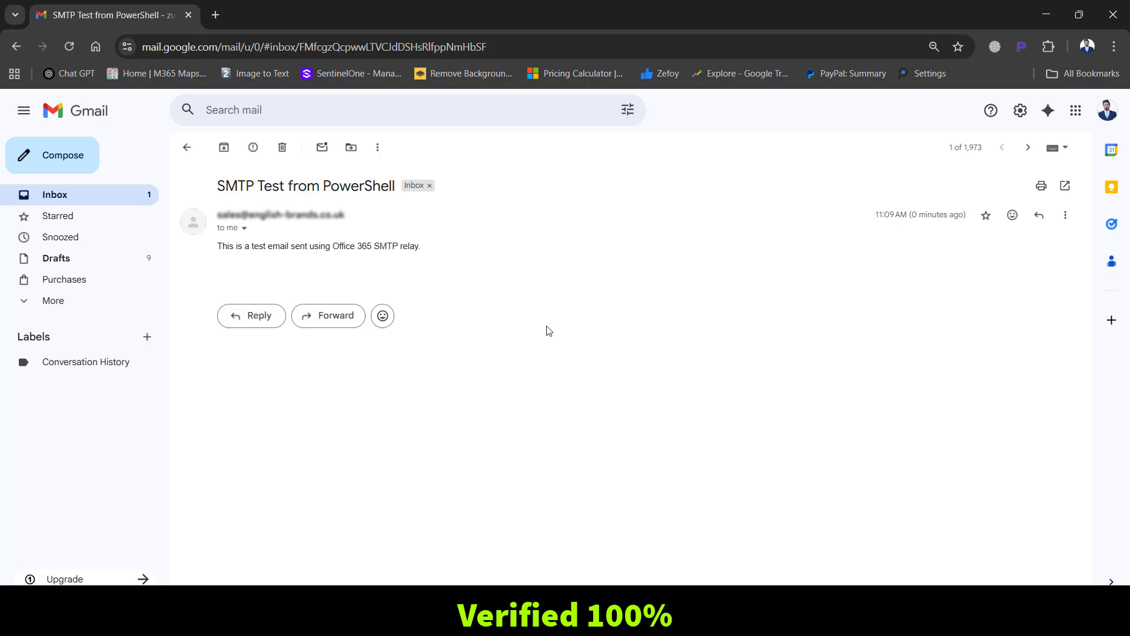